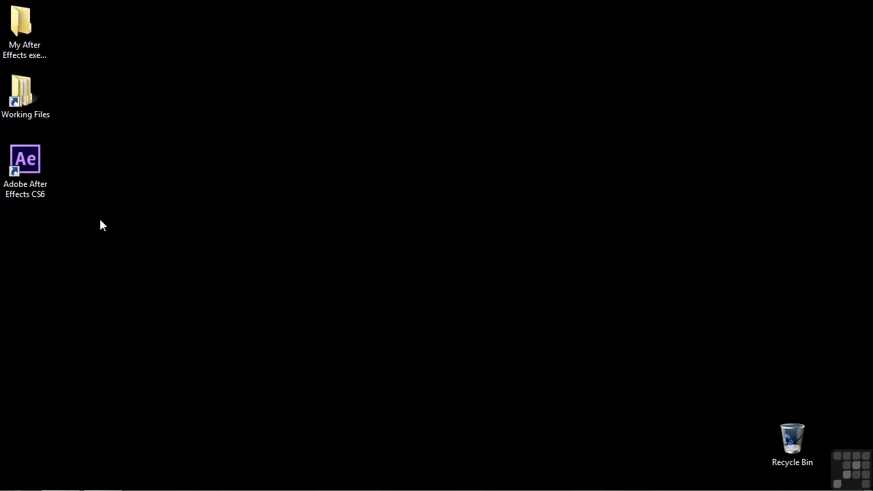
Launch After Effects and create Comp 1 with the default HDTV 1080 29.97 preset.
{"action": "double_click", "coordinate": [25, 170]}
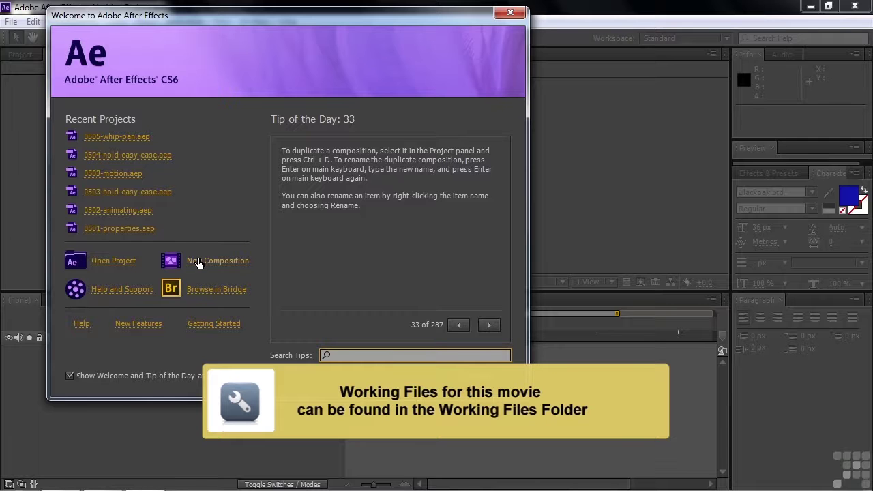
{"action": "left_click", "coordinate": [199, 260]}
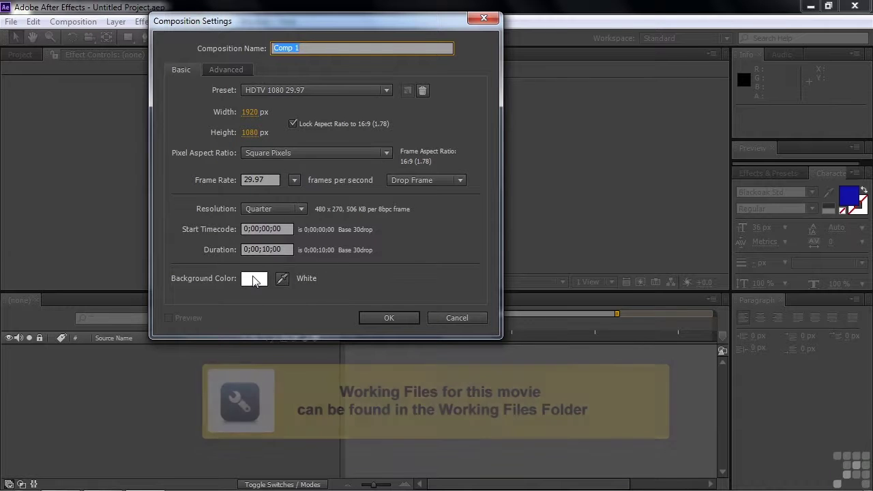
{"action": "left_click", "coordinate": [397, 316]}
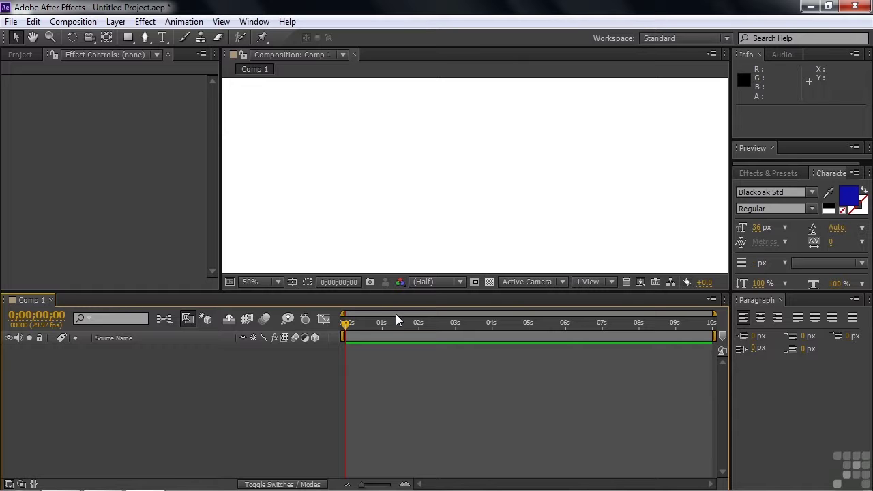
Browse the composition's right-click layer options, then dismiss them without adding anything.
{"action": "right_click", "coordinate": [182, 370]}
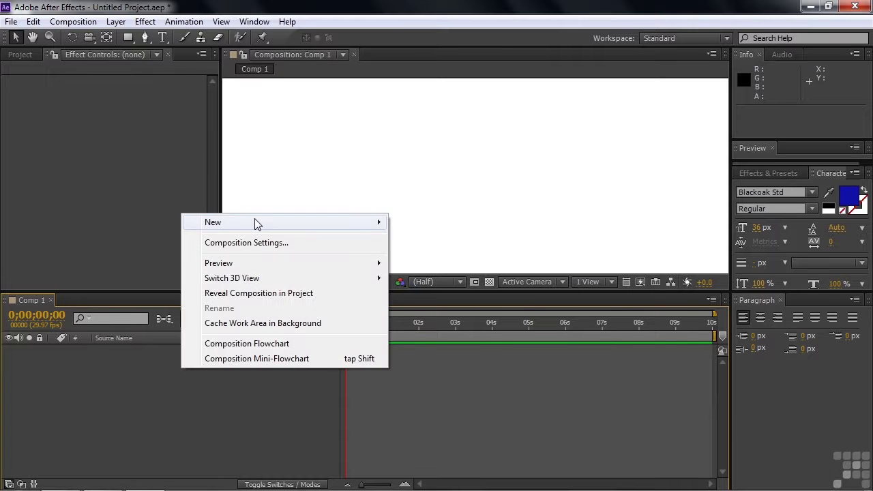
{"action": "mouse_move", "coordinate": [258, 223]}
{"action": "left_click", "coordinate": [157, 385]}
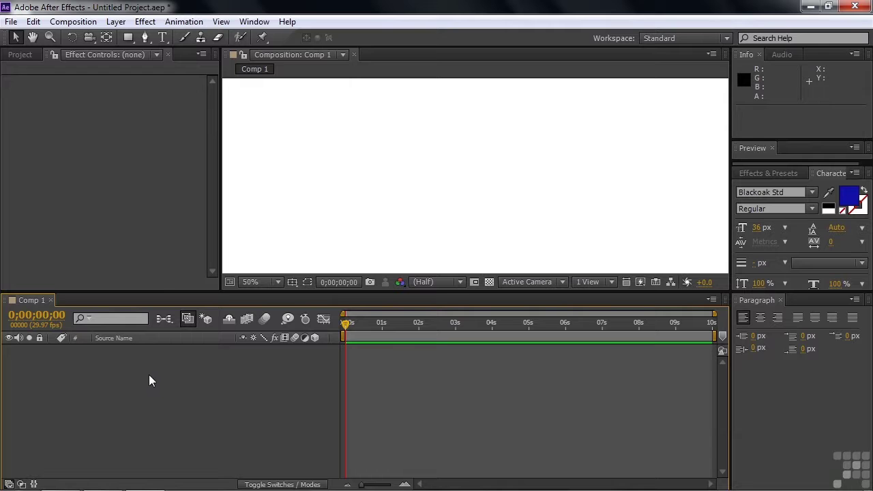
Type a horizontal text layer reading 'Here is some' and 'text on two lines' on two lines.
{"action": "left_click", "coordinate": [162, 39]}
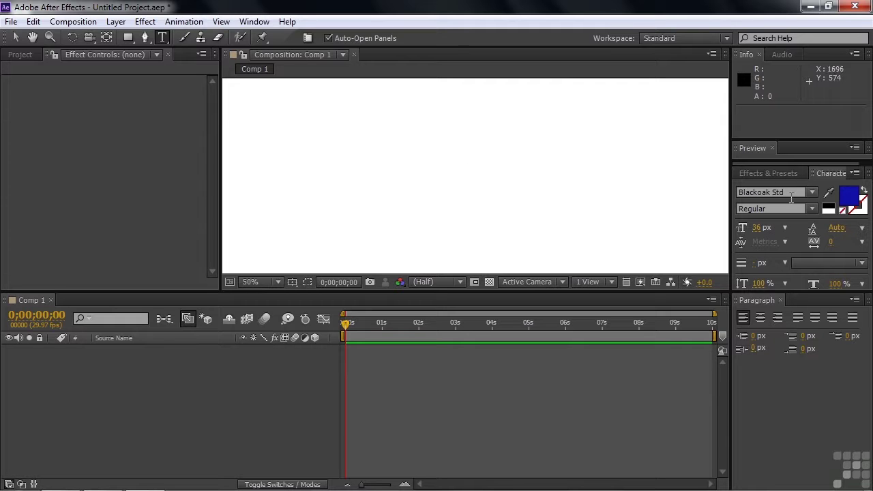
{"action": "left_click", "coordinate": [277, 149]}
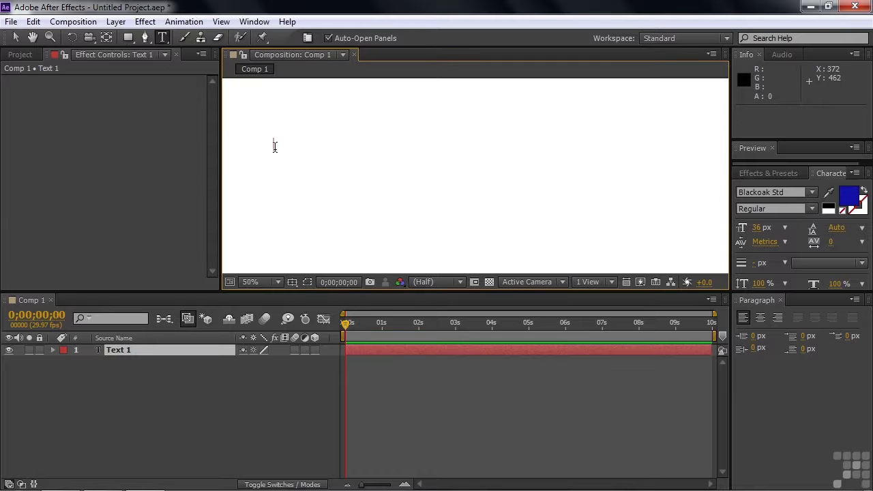
{"action": "type", "text": "Here is s"}
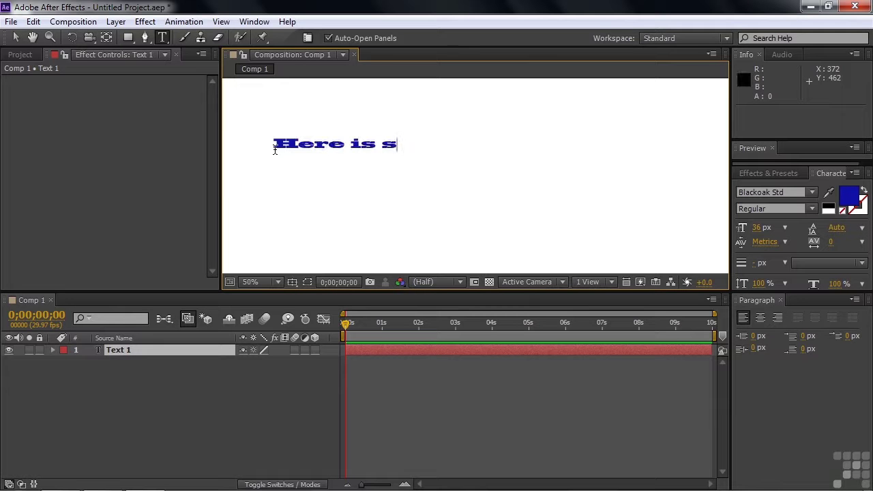
{"action": "type", "text": "ome"}
{"action": "key", "text": "Return"}
{"action": "type", "text": "text"}
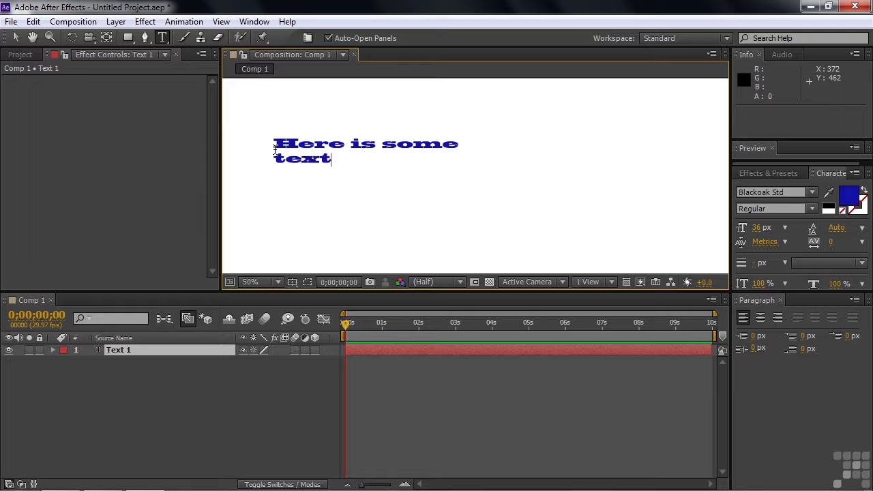
{"action": "type", "text": " on two lin"}
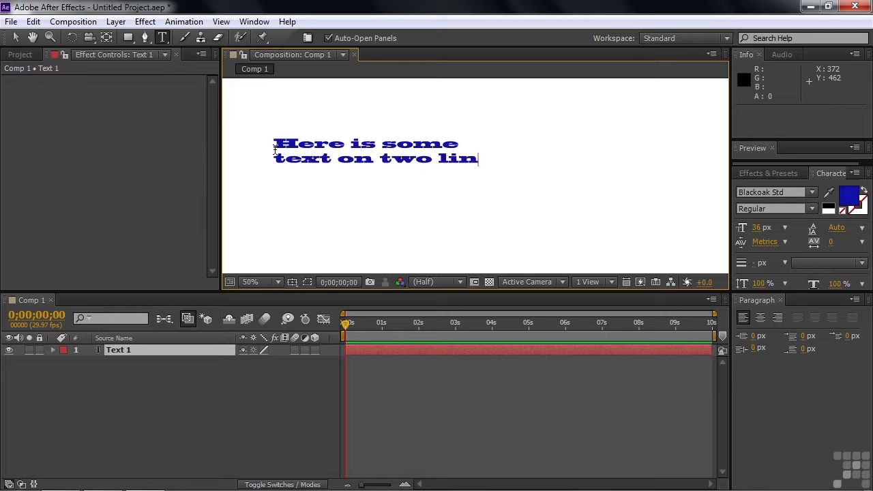
{"action": "type", "text": "es"}
Stretch the text layer taller from its top edge and shift it right toward the frame's centre.
{"action": "left_click", "coordinate": [124, 351]}
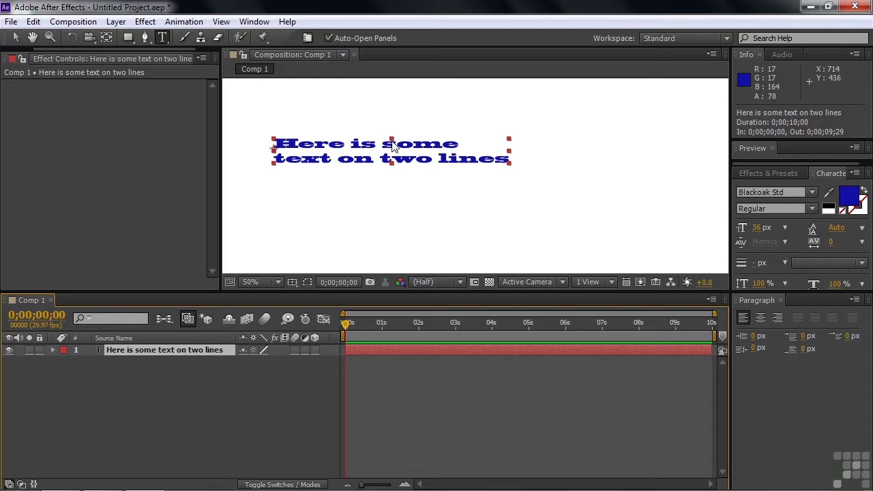
{"action": "left_click_drag", "start_coordinate": [393, 144], "coordinate": [396, 113]}
{"action": "left_click_drag", "start_coordinate": [398, 172], "coordinate": [454, 181]}
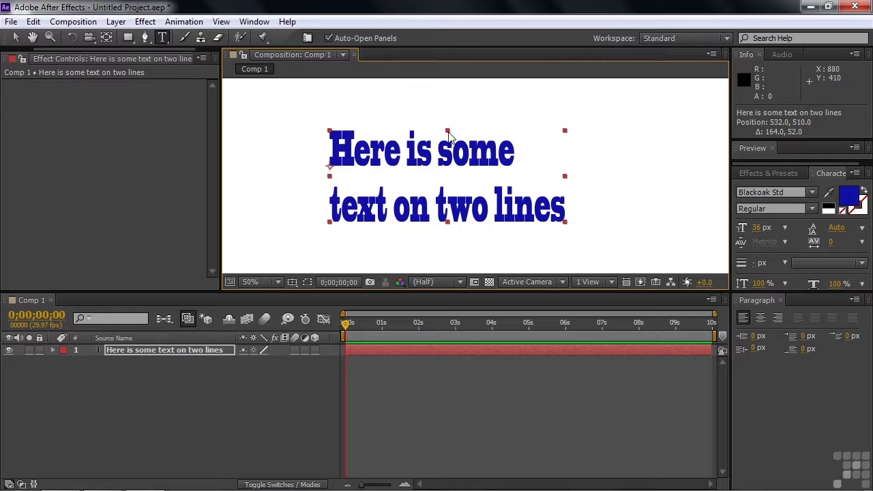
{"action": "left_click_drag", "start_coordinate": [448, 133], "coordinate": [448, 128]}
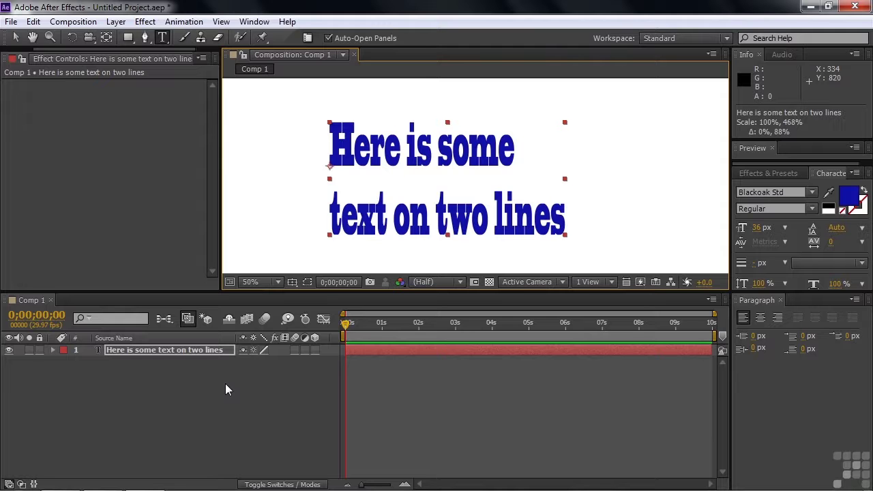
{"action": "left_click", "coordinate": [781, 173]}
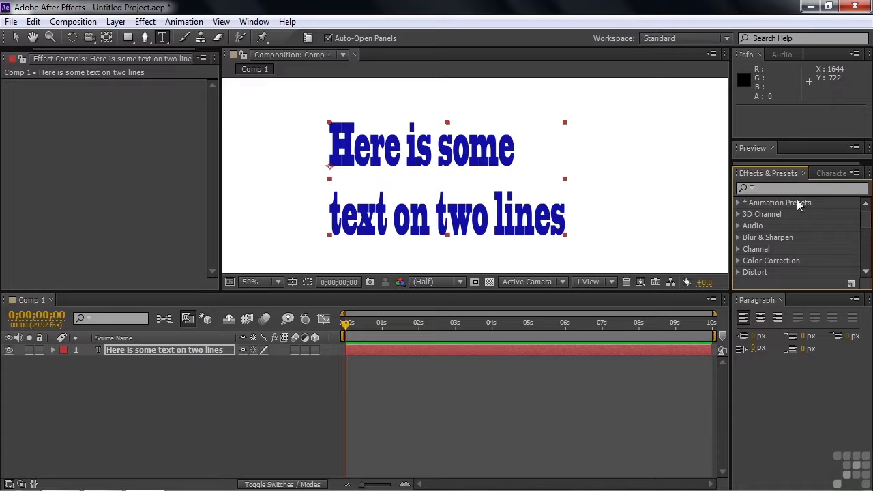
Apply Drop Shadow, found by searching 'drop sh', to the text layer and expand its timeline settings.
{"action": "left_click", "coordinate": [776, 186]}
{"action": "type", "text": "drop sh"}
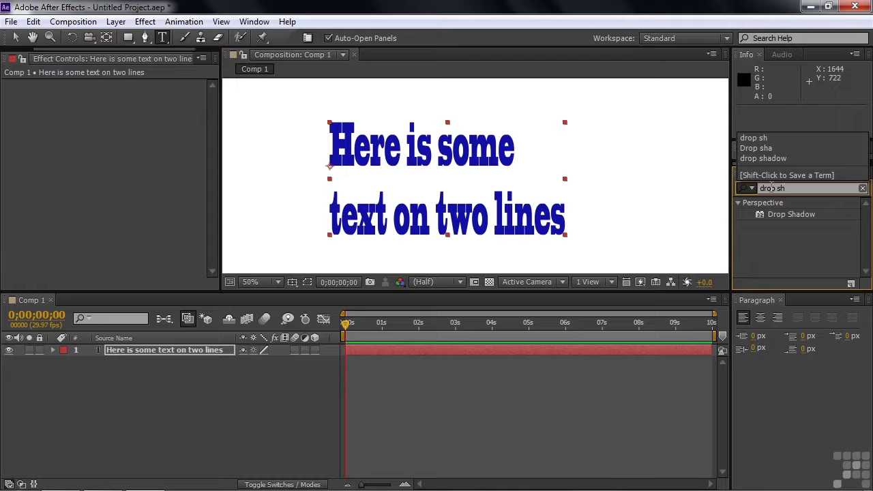
{"action": "left_click_drag", "start_coordinate": [762, 214], "coordinate": [501, 348]}
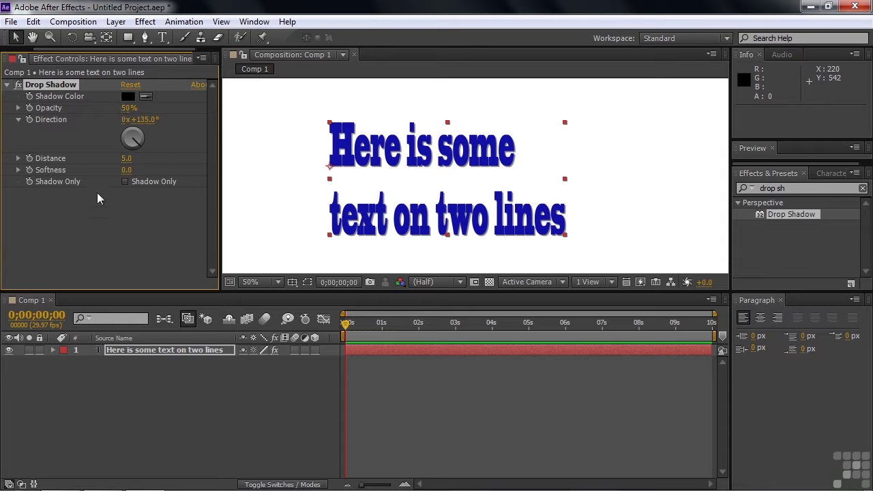
{"action": "left_click", "coordinate": [54, 350]}
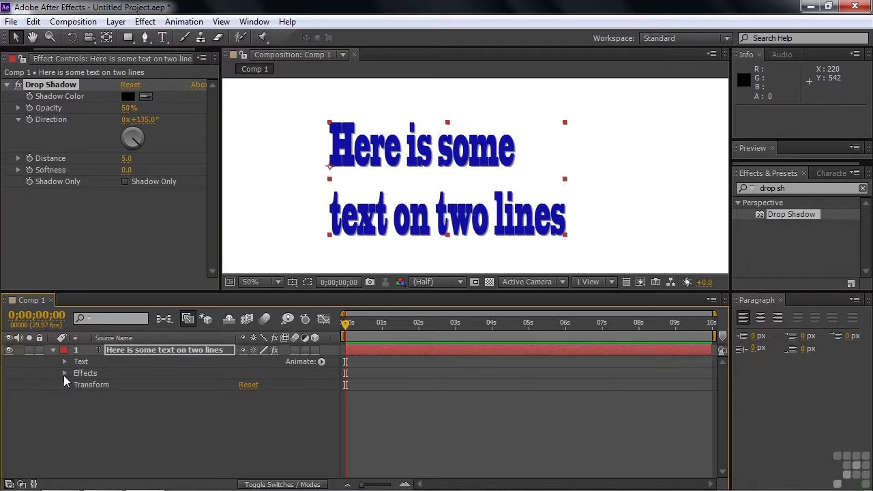
{"action": "left_click", "coordinate": [64, 374]}
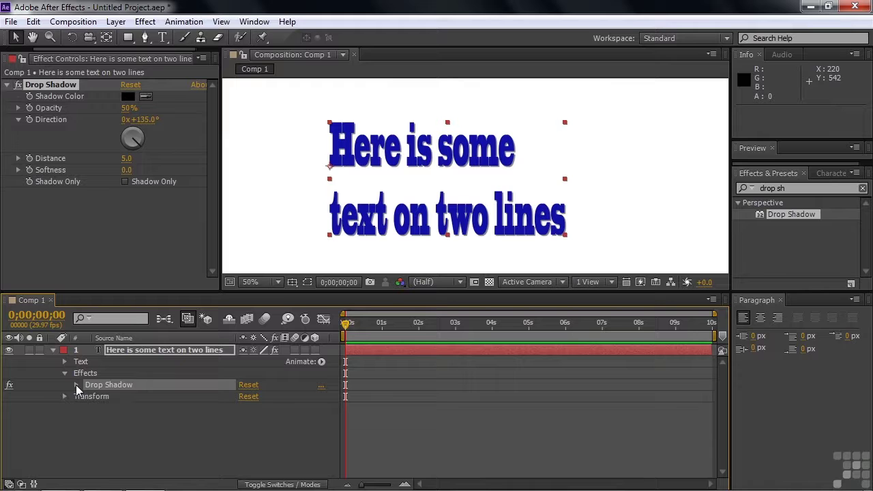
{"action": "left_click", "coordinate": [76, 386]}
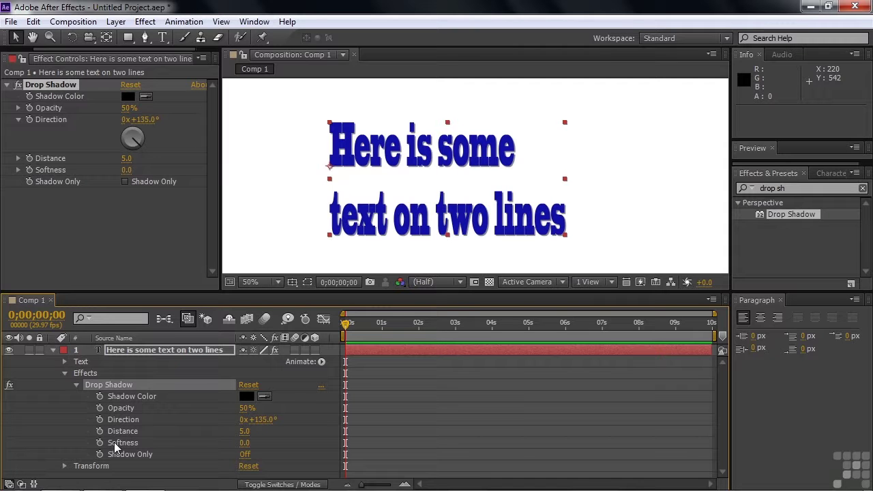
Collapse the Drop Shadow settings and browse the layer's right-click Layer Styles options without choosing.
{"action": "left_click", "coordinate": [65, 373]}
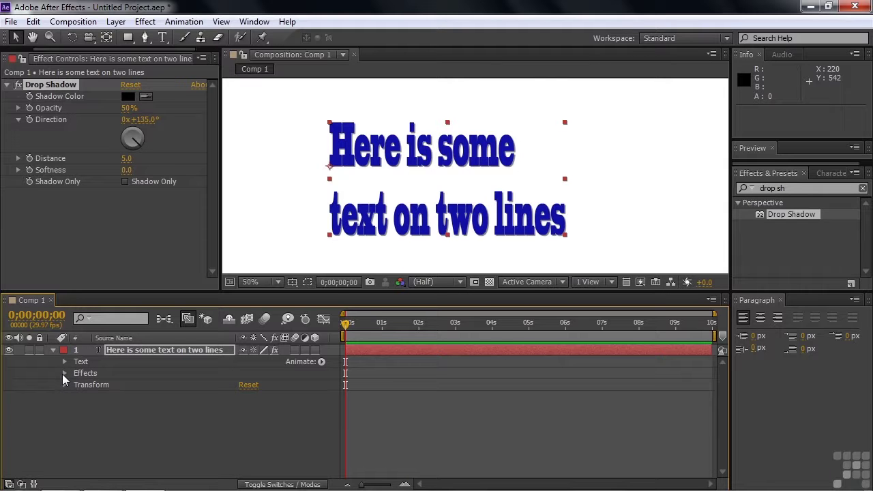
{"action": "left_click", "coordinate": [112, 351]}
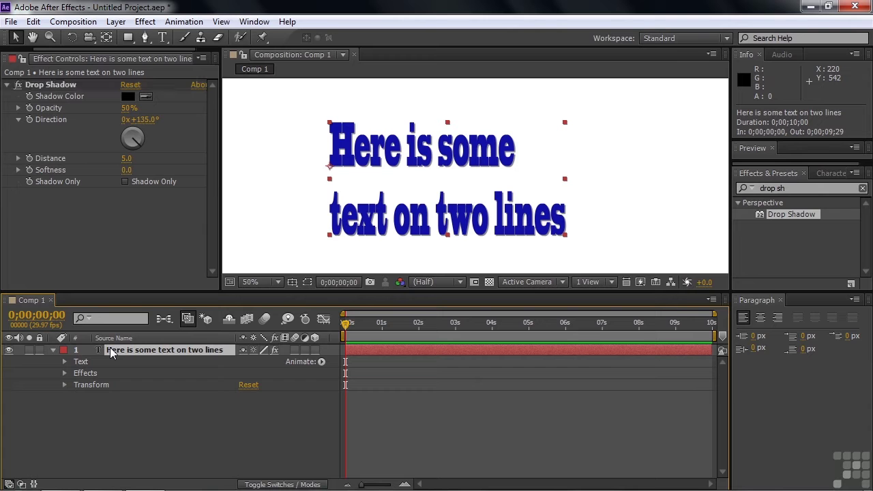
{"action": "right_click", "coordinate": [111, 352]}
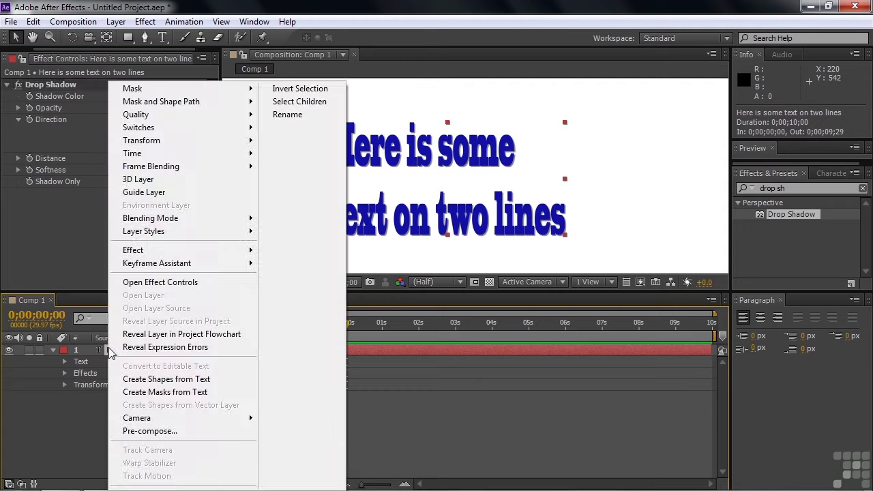
{"action": "mouse_move", "coordinate": [225, 232]}
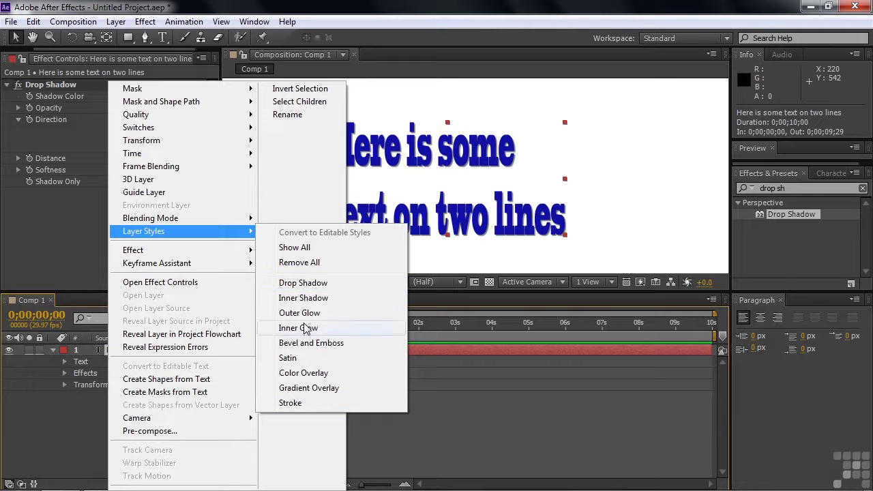
{"action": "left_click", "coordinate": [36, 439]}
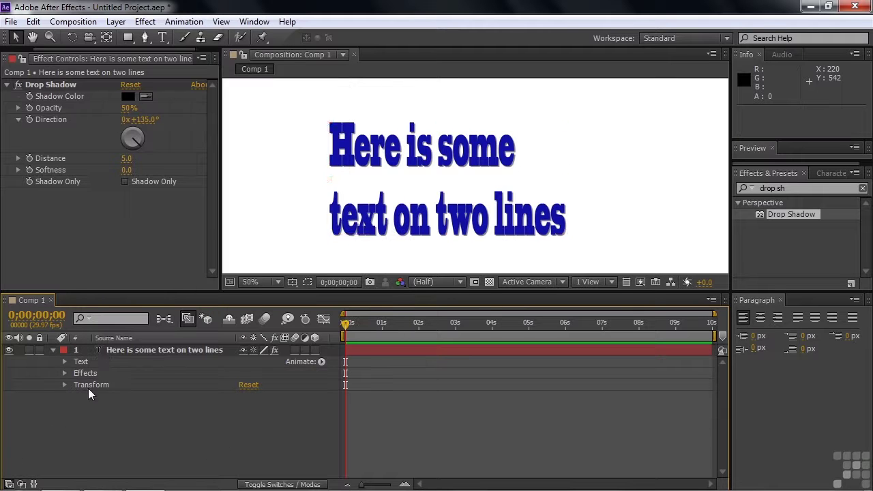
Browse Layer > Layer Styles from the menu bar and close it without adding a style.
{"action": "left_click", "coordinate": [110, 348]}
{"action": "left_click", "coordinate": [116, 22]}
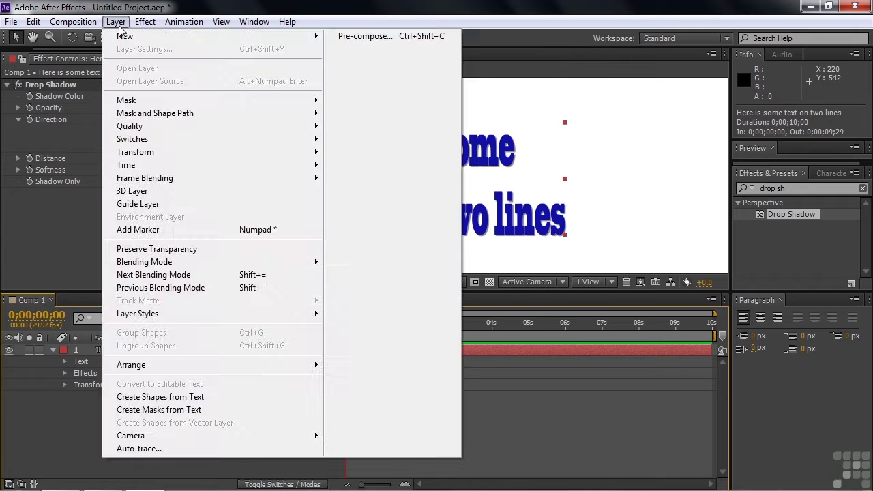
{"action": "mouse_move", "coordinate": [314, 314]}
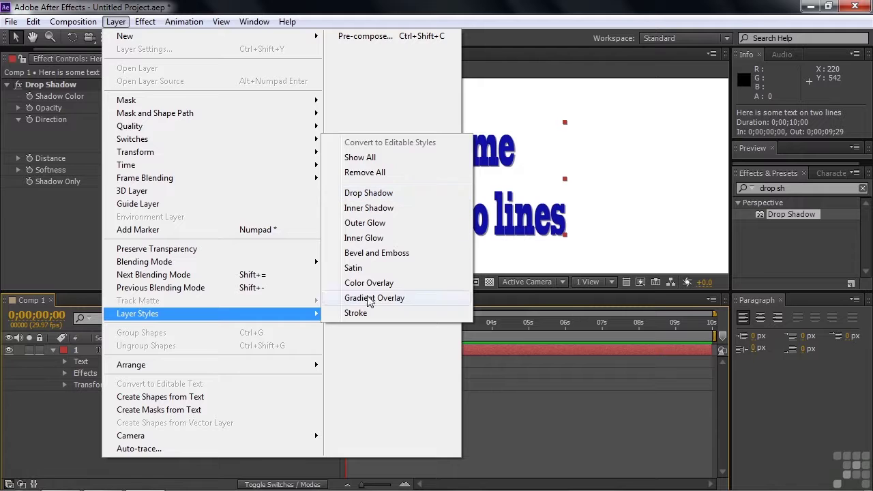
{"action": "left_click", "coordinate": [75, 410]}
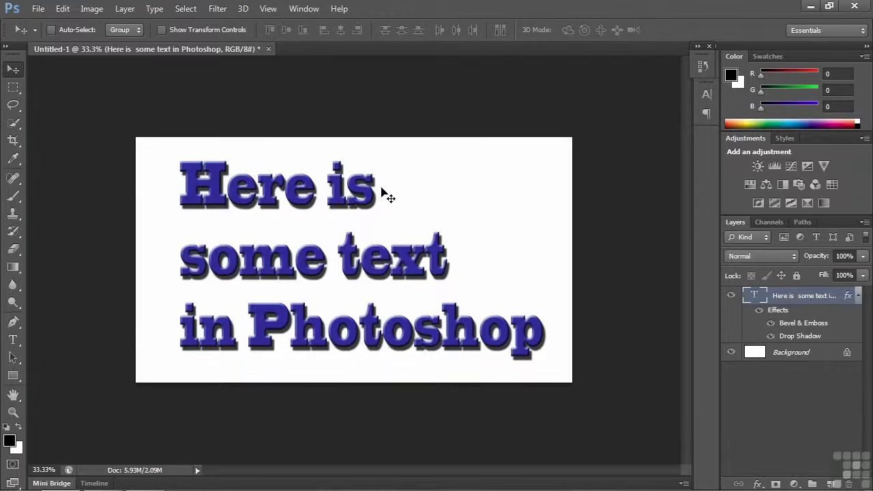
In Photoshop, review the text layer's Layer Style settings and cancel without changes.
{"action": "key", "text": "h"}
{"action": "double_click", "coordinate": [850, 298]}
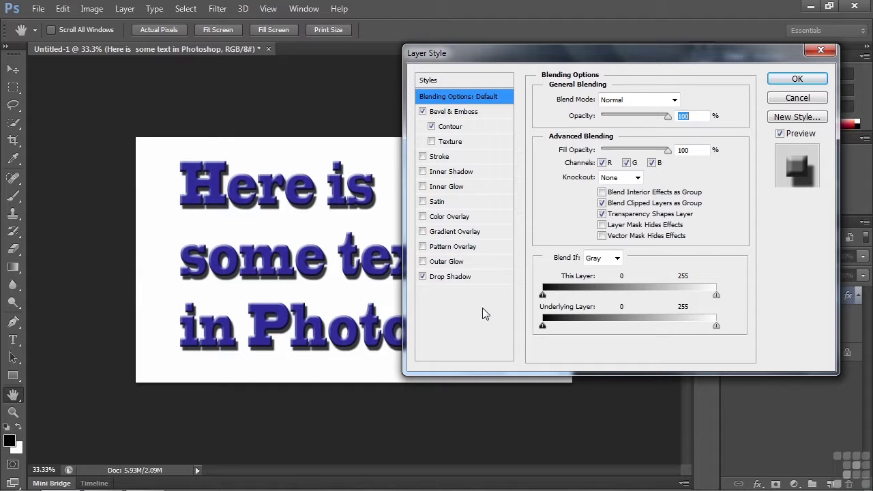
{"action": "left_click", "coordinate": [807, 96]}
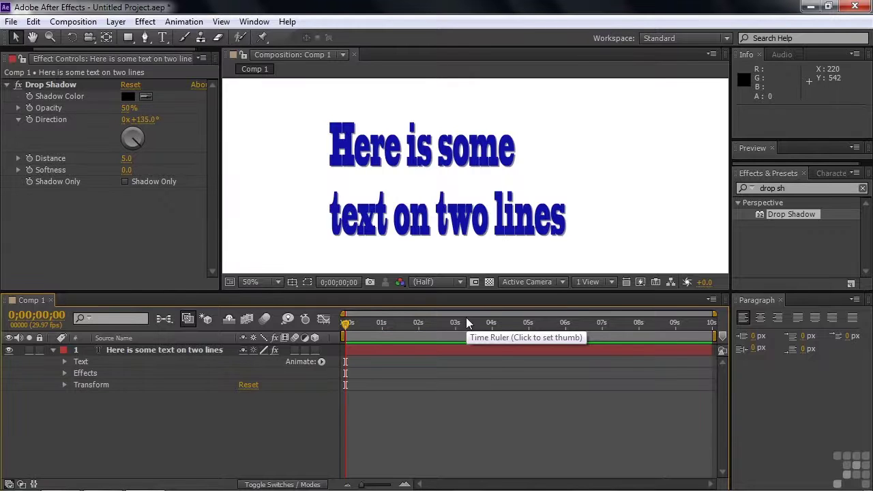
Switch off the text layer's Drop Shadow effect and collapse its effect list.
{"action": "left_click", "coordinate": [65, 374]}
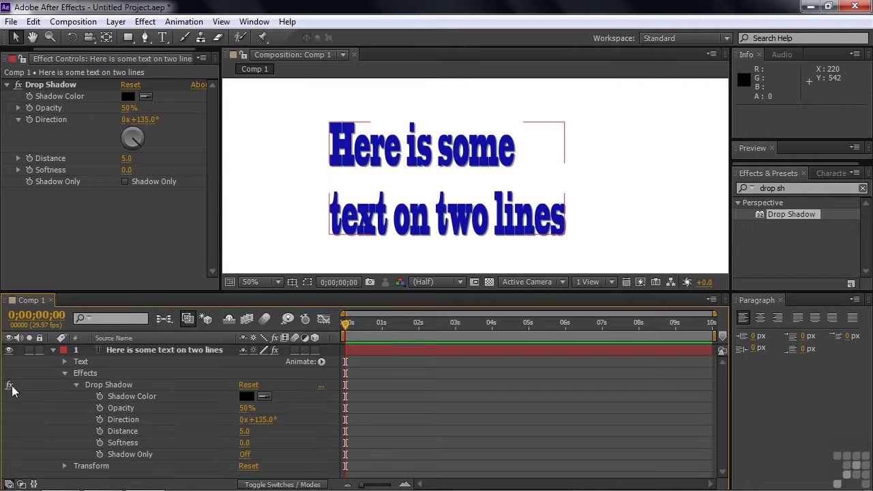
{"action": "left_click", "coordinate": [9, 386]}
{"action": "left_click", "coordinate": [65, 374]}
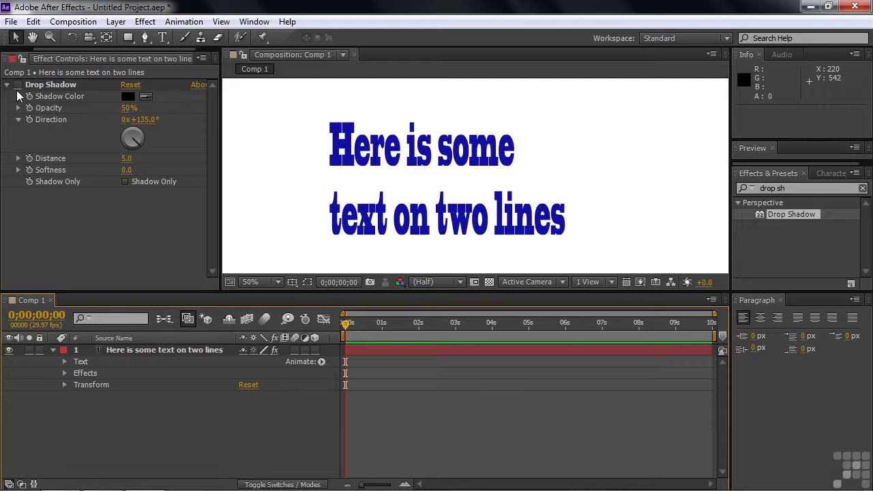
Add every layer style to the text layer with Layer Styles > Show All.
{"action": "left_click", "coordinate": [112, 351]}
{"action": "right_click", "coordinate": [112, 351]}
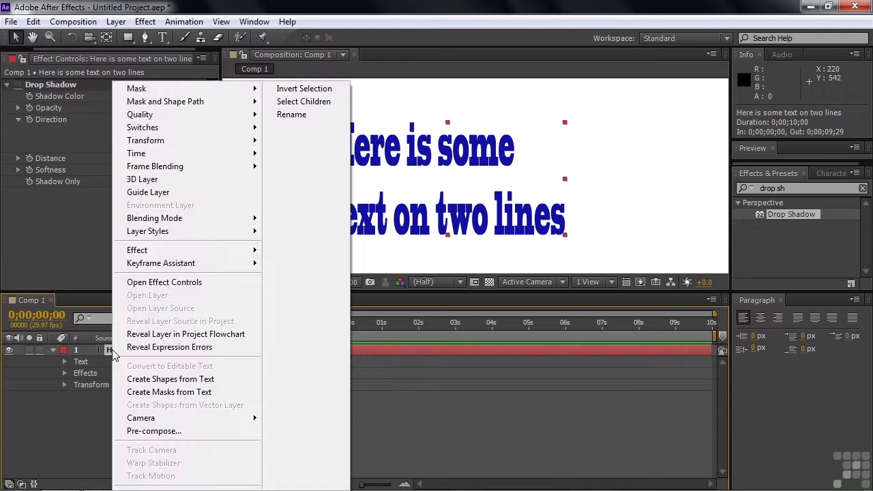
{"action": "mouse_move", "coordinate": [253, 232]}
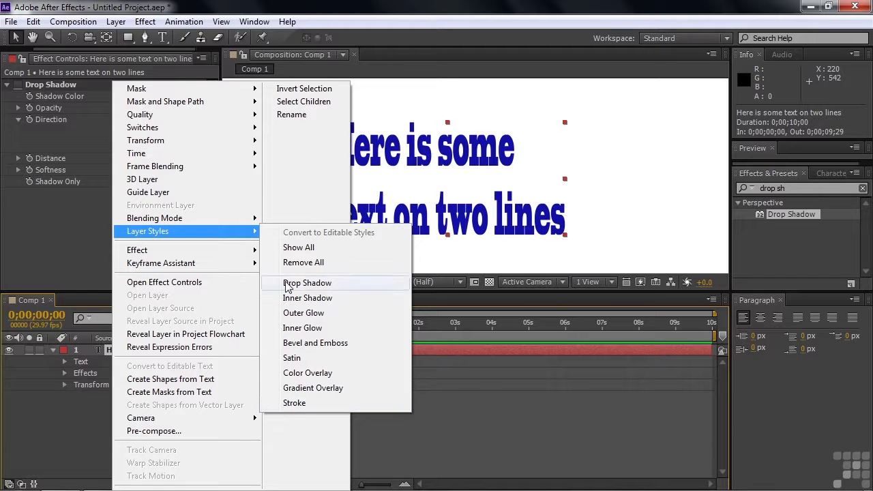
{"action": "left_click", "coordinate": [291, 250]}
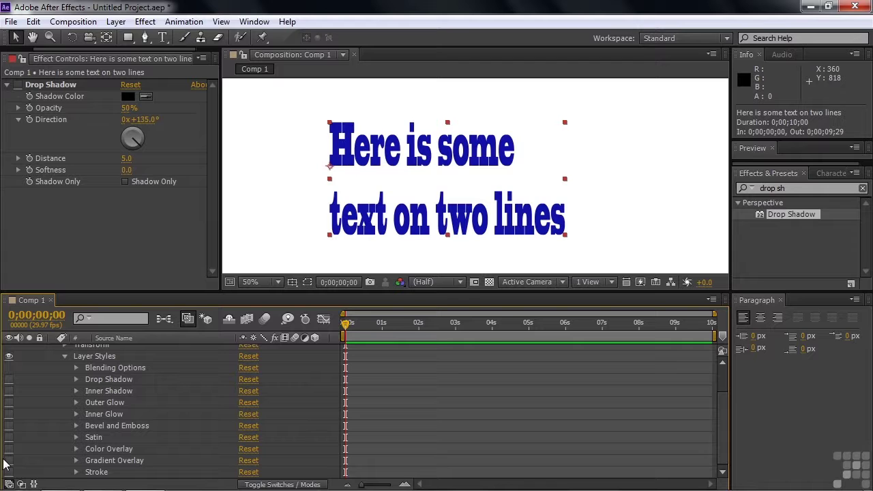
Inspect Blending Options and Advanced Blending, then enable the Drop Shadow style and expand its settings.
{"action": "left_click", "coordinate": [77, 367]}
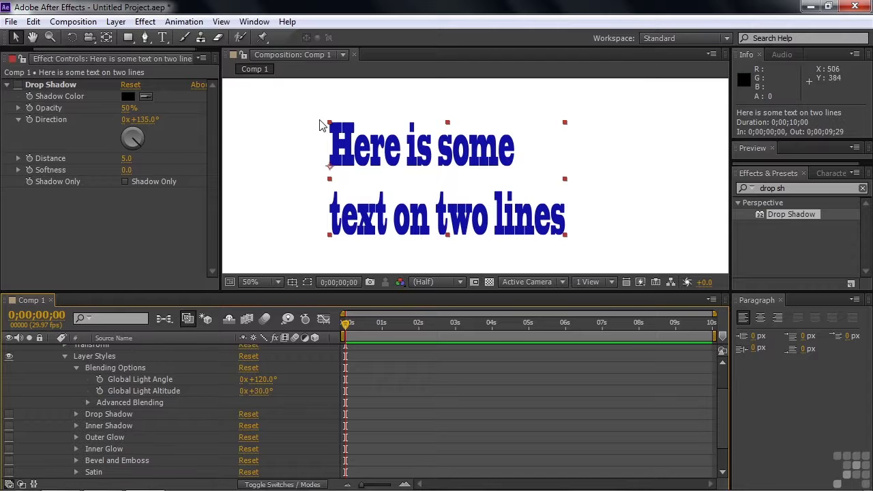
{"action": "left_click", "coordinate": [88, 402]}
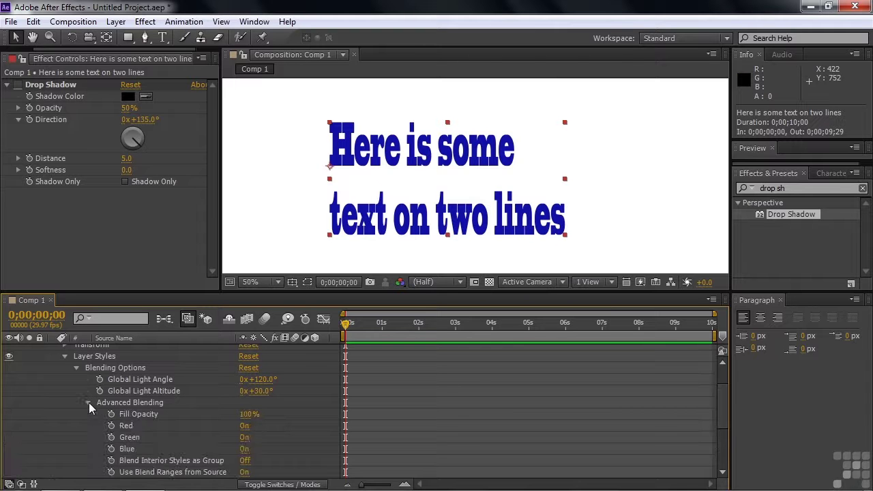
{"action": "left_click", "coordinate": [89, 403]}
{"action": "left_click", "coordinate": [77, 368]}
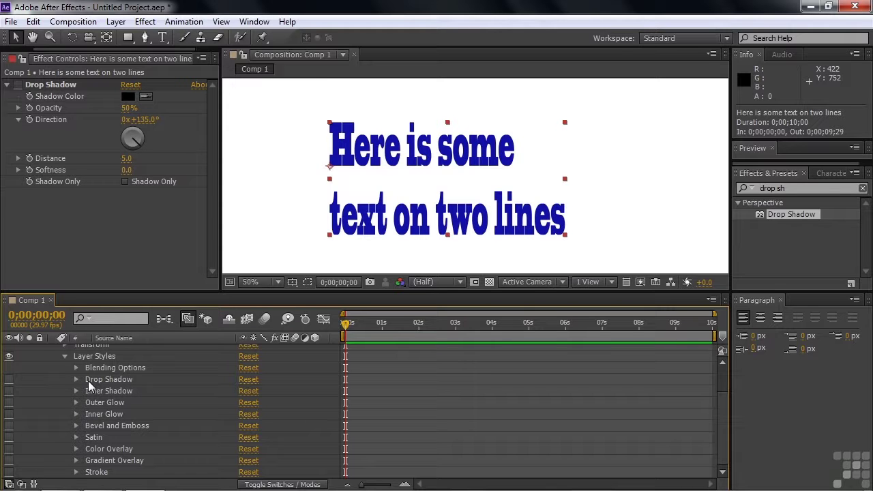
{"action": "left_click", "coordinate": [9, 379]}
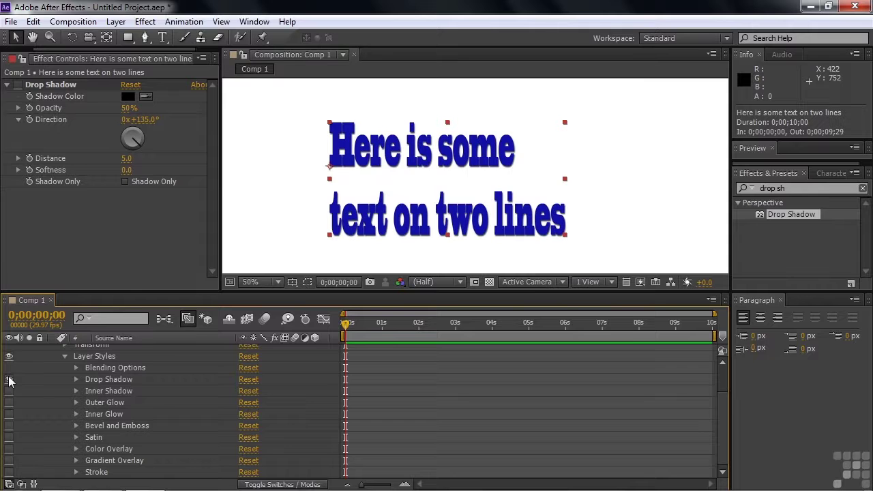
{"action": "left_click", "coordinate": [77, 380]}
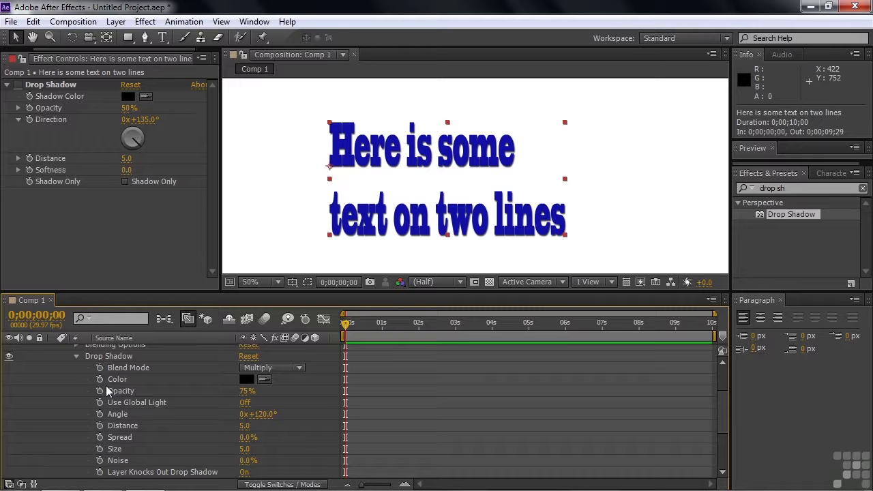
Scrub the drop shadow to distance 0, opacity 48%, spread 26%, size 53 and noise 2%.
{"action": "left_click_drag", "start_coordinate": [245, 425], "coordinate": [264, 432]}
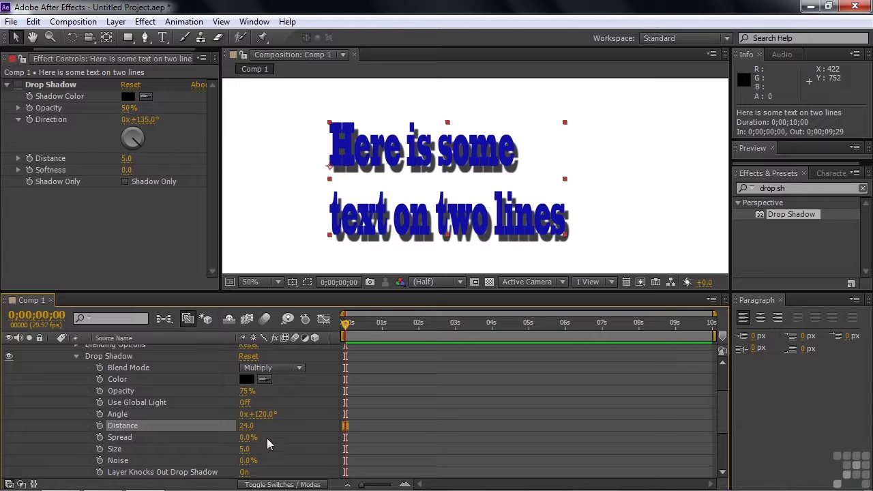
{"action": "mouse_move", "coordinate": [244, 451]}
{"action": "left_mouse_down"}
{"action": "mouse_move", "coordinate": [268, 438]}
{"action": "mouse_move", "coordinate": [244, 464]}
{"action": "left_mouse_up"}
{"action": "mouse_move", "coordinate": [247, 391]}
{"action": "left_mouse_down"}
{"action": "mouse_move", "coordinate": [278, 398]}
{"action": "mouse_move", "coordinate": [241, 399]}
{"action": "mouse_move", "coordinate": [247, 405]}
{"action": "left_mouse_up"}
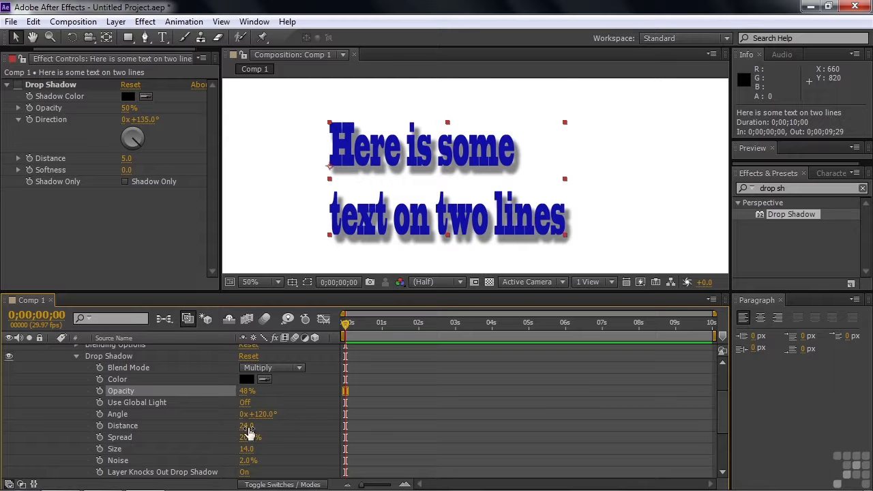
{"action": "left_click_drag", "start_coordinate": [246, 430], "coordinate": [151, 434]}
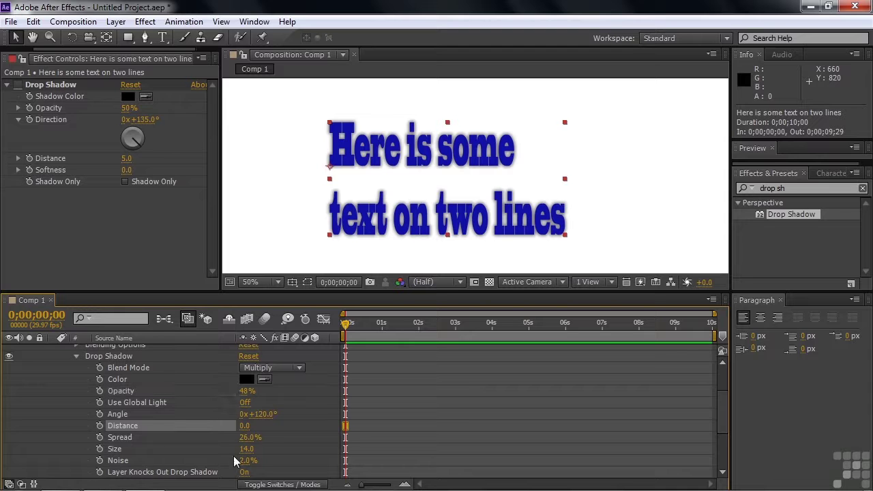
{"action": "left_click_drag", "start_coordinate": [242, 450], "coordinate": [274, 452]}
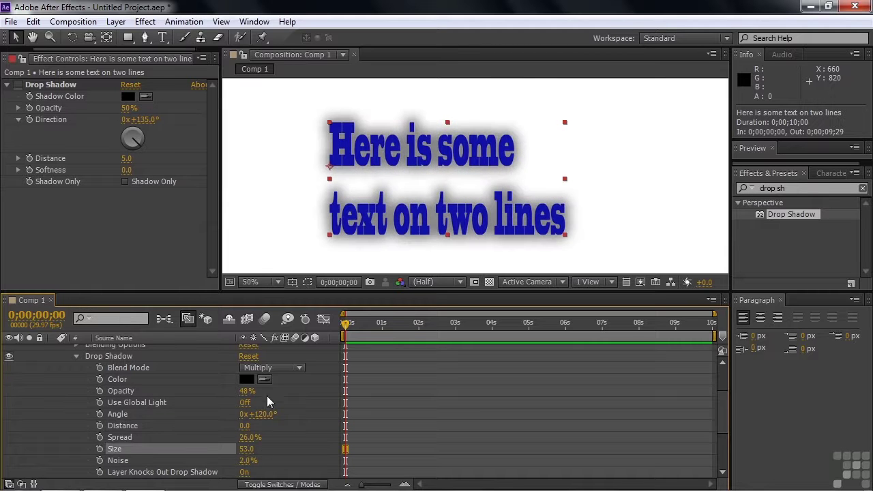
Set the drop shadow colour to deep blue 0924AB, then switch the style off.
{"action": "left_click", "coordinate": [247, 380]}
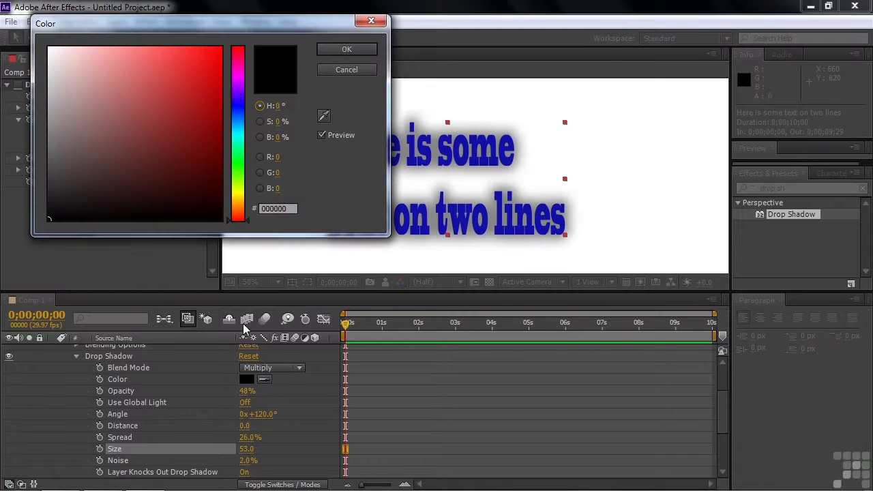
{"action": "left_click", "coordinate": [237, 110]}
{"action": "left_click", "coordinate": [213, 103]}
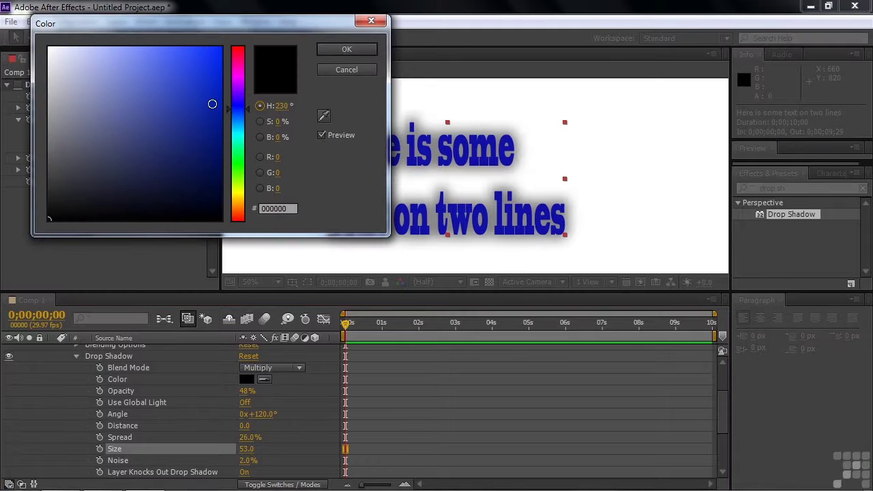
{"action": "left_click", "coordinate": [341, 50]}
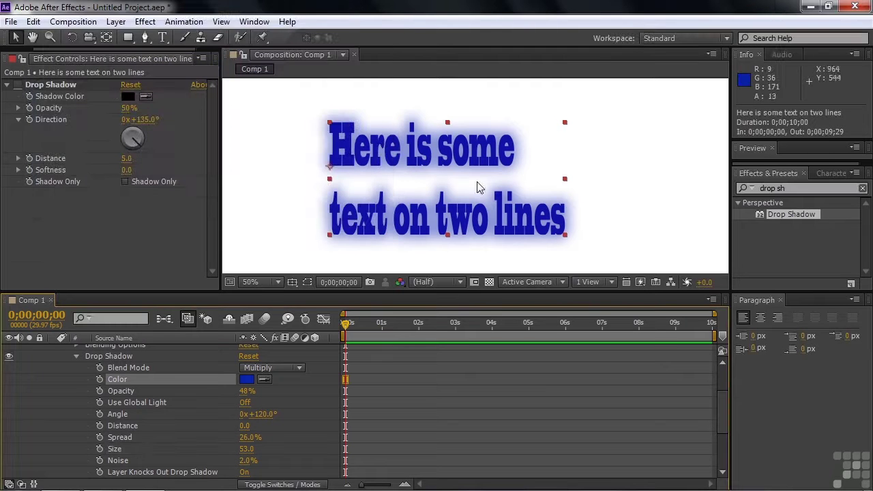
{"action": "left_click", "coordinate": [9, 356]}
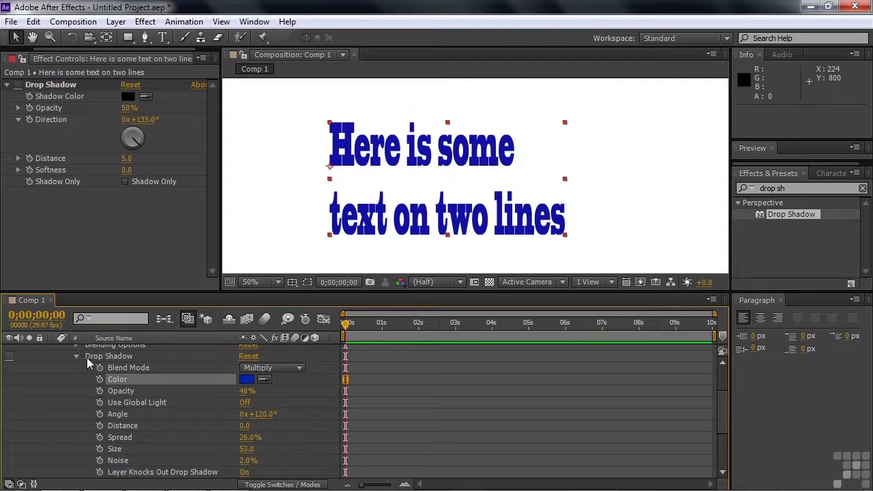
Collapse Drop Shadow and turn on the Inner Shadow style with its settings shown.
{"action": "left_click", "coordinate": [76, 356]}
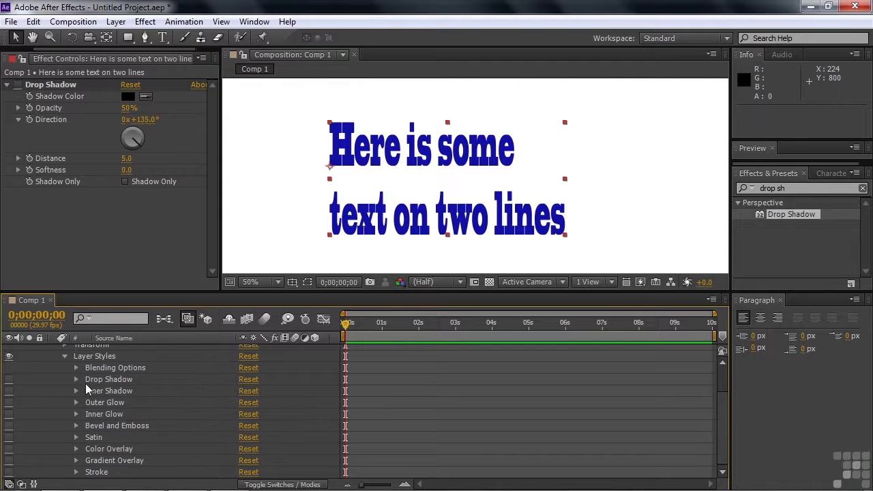
{"action": "left_click", "coordinate": [9, 391]}
{"action": "left_click", "coordinate": [76, 391]}
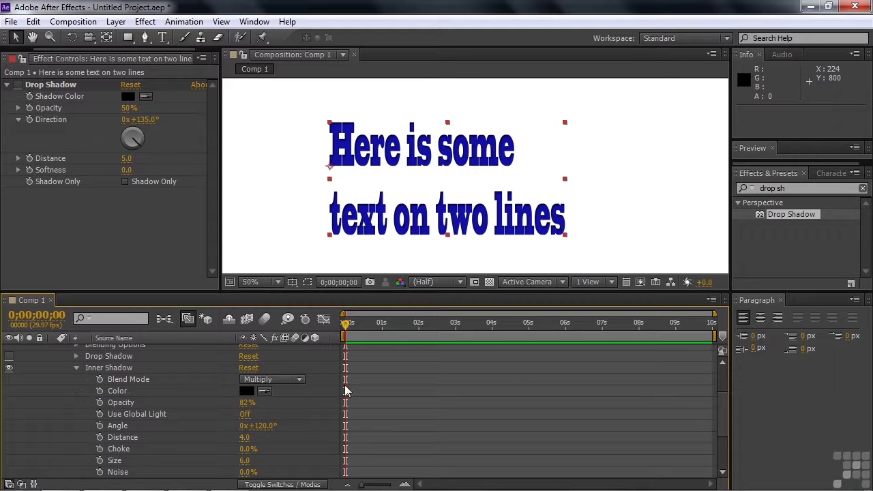
{"action": "scroll", "coordinate": [724, 407], "scroll_direction": "down", "scroll_amount": 1}
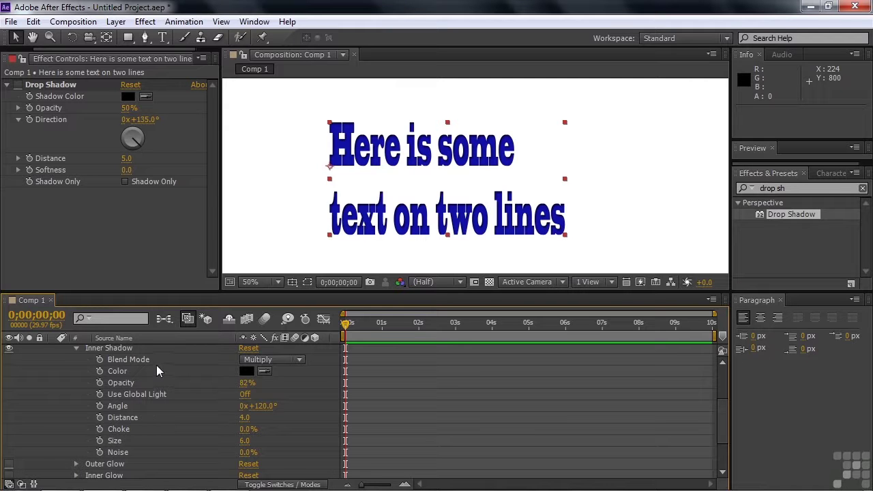
Zoom the viewer to 200%, pan to the first words, and raise Inner Shadow size to 18.
{"action": "left_click", "coordinate": [279, 283]}
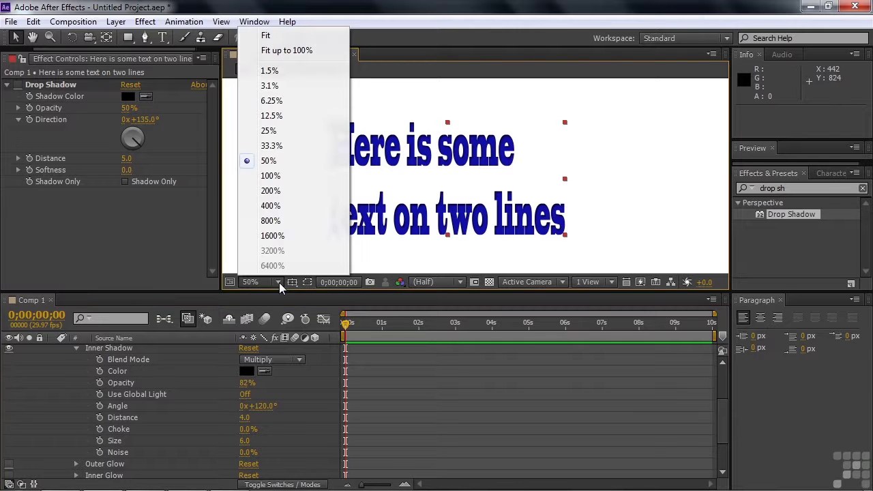
{"action": "left_click", "coordinate": [270, 191]}
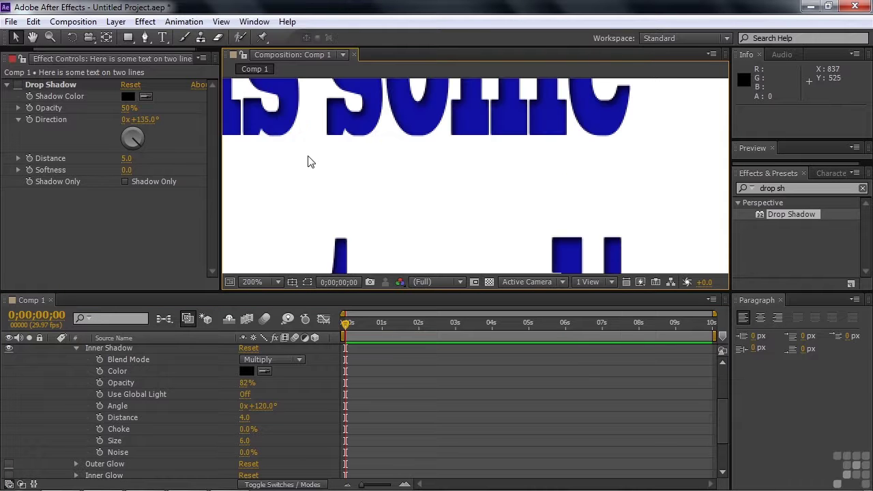
{"action": "key", "text": "h"}
{"action": "left_click_drag", "start_coordinate": [287, 133], "coordinate": [502, 183]}
{"action": "key", "text": "v"}
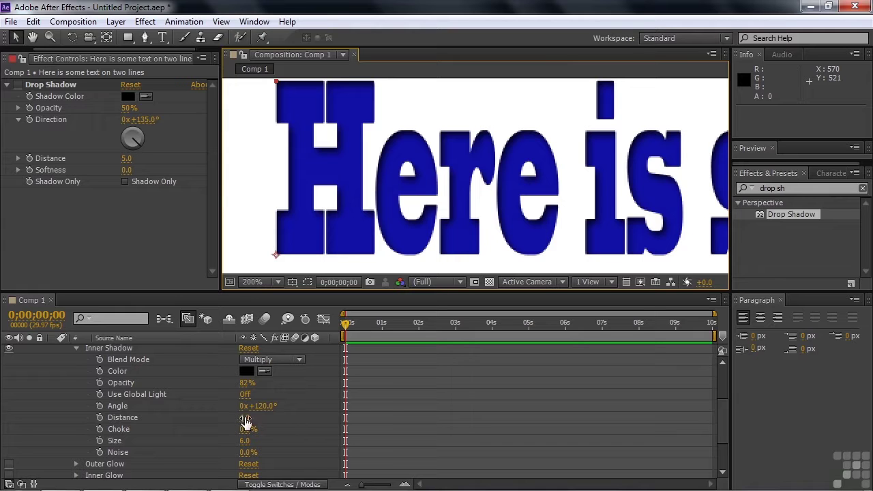
{"action": "left_click_drag", "start_coordinate": [245, 419], "coordinate": [284, 447]}
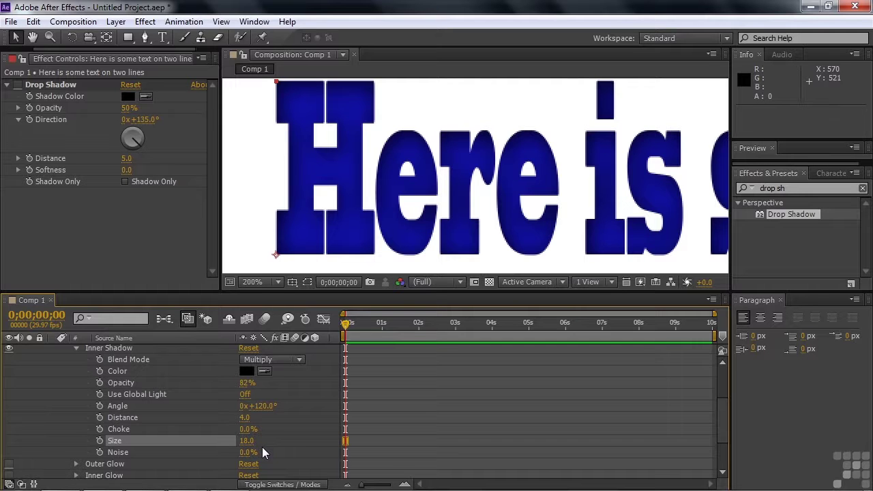
Switch off the Inner Shadow style and enable and expand the Outer Glow style.
{"action": "left_click", "coordinate": [10, 348]}
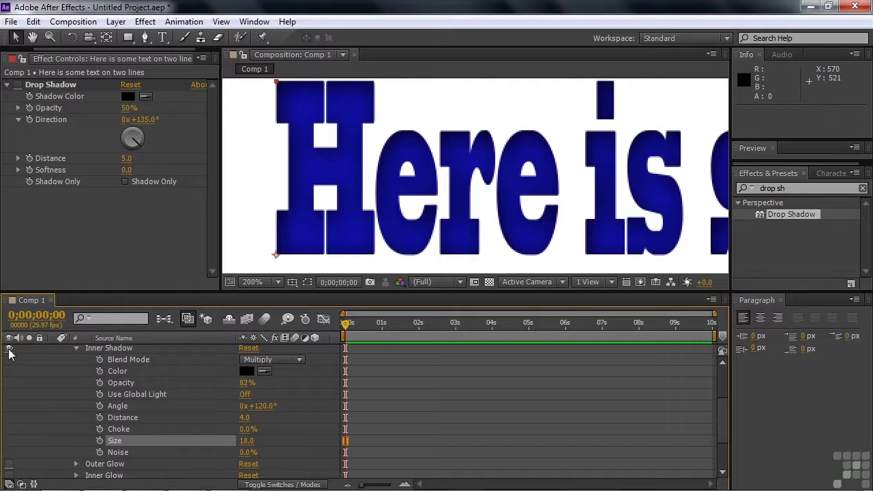
{"action": "left_click", "coordinate": [76, 348]}
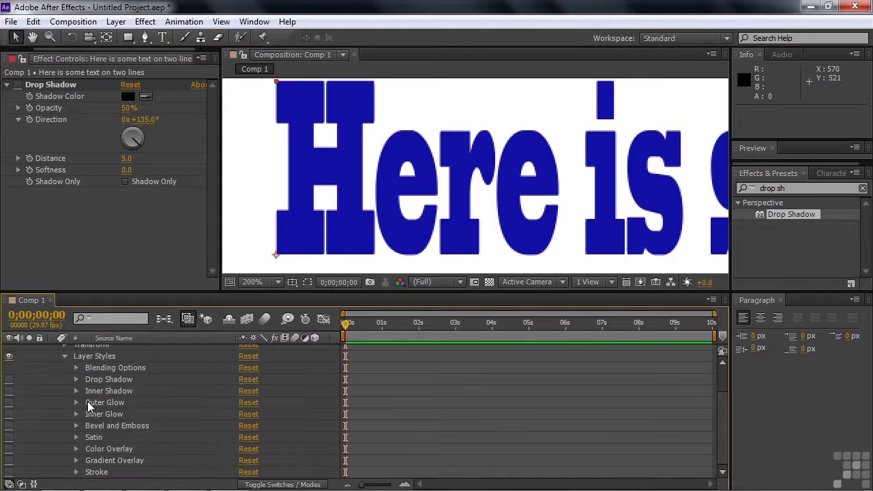
{"action": "left_click", "coordinate": [9, 403]}
{"action": "left_click", "coordinate": [77, 402]}
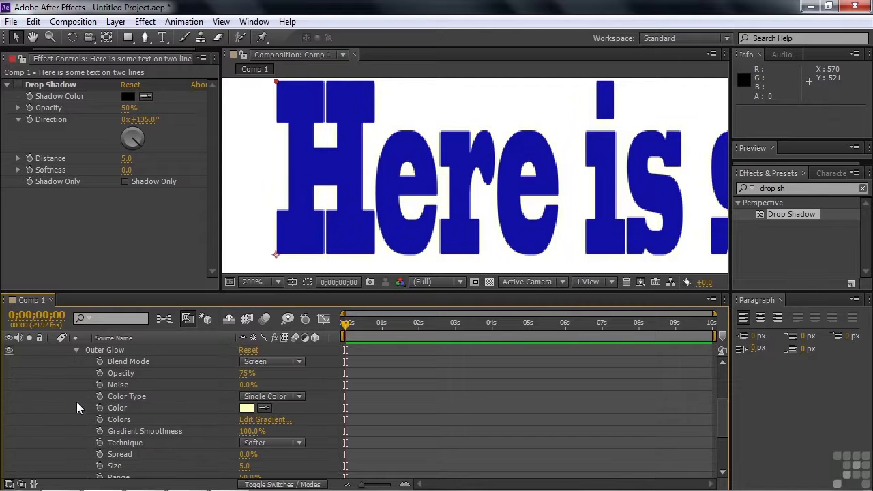
Set the outer glow colour to pink.
{"action": "left_click", "coordinate": [247, 408]}
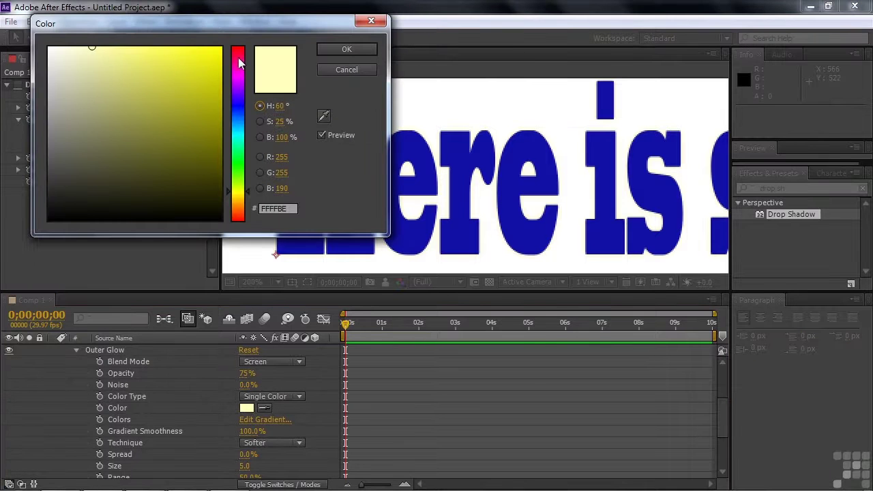
{"action": "left_click", "coordinate": [238, 57]}
{"action": "left_click", "coordinate": [191, 55]}
{"action": "left_click", "coordinate": [343, 48]}
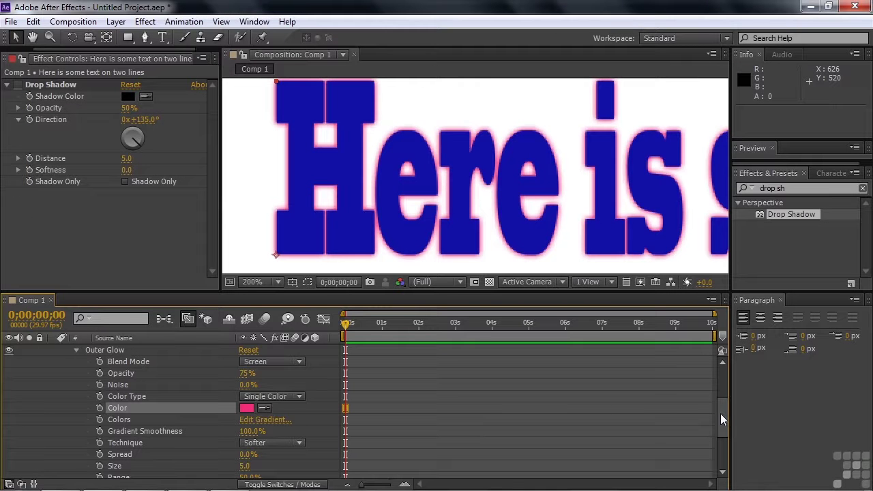
Widen the outer glow spread to 38% and set its Color Type to Gradient.
{"action": "left_click_drag", "start_coordinate": [723, 414], "coordinate": [722, 417]}
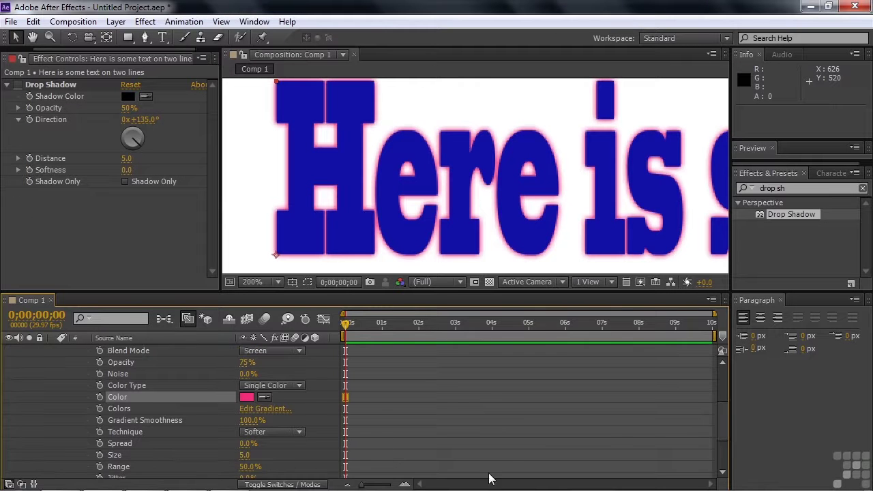
{"action": "mouse_move", "coordinate": [247, 448]}
{"action": "left_mouse_down"}
{"action": "mouse_move", "coordinate": [275, 448]}
{"action": "mouse_move", "coordinate": [251, 461]}
{"action": "left_mouse_up"}
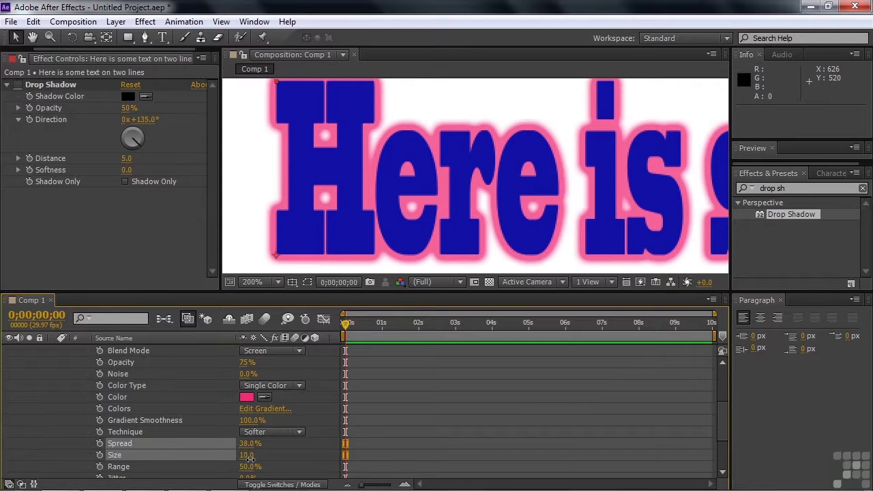
{"action": "left_click", "coordinate": [251, 461]}
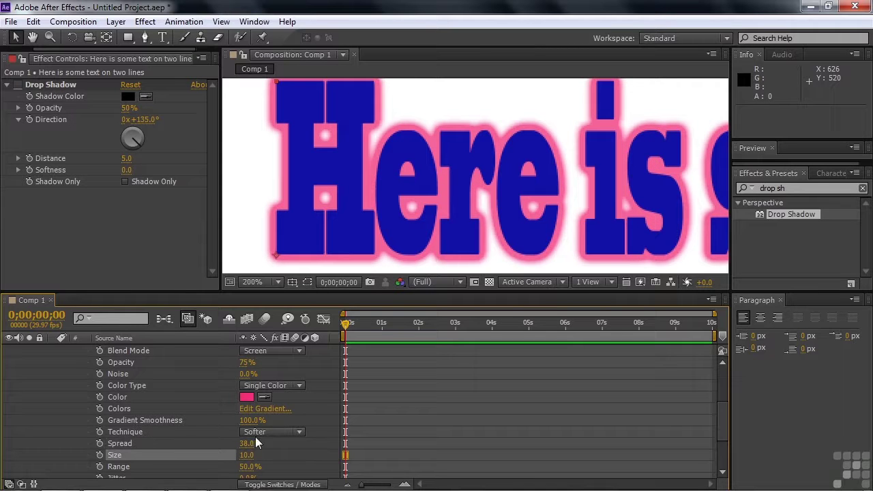
{"action": "left_click", "coordinate": [302, 386]}
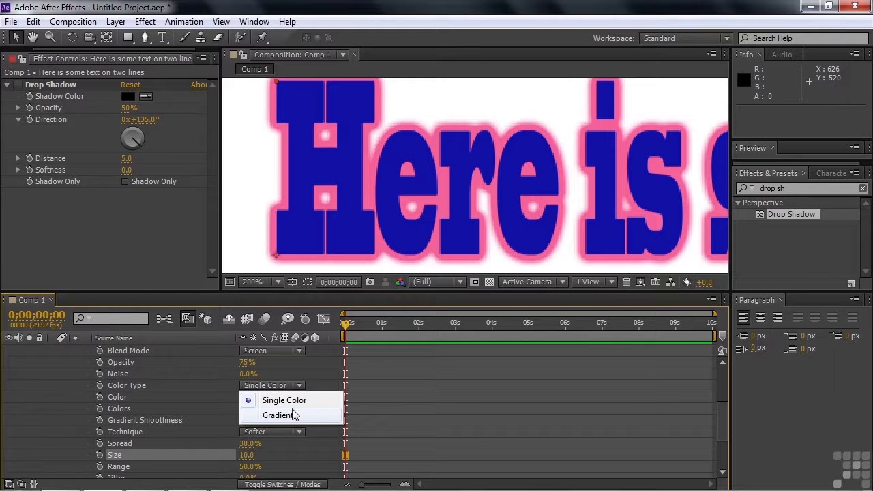
{"action": "left_click", "coordinate": [292, 414]}
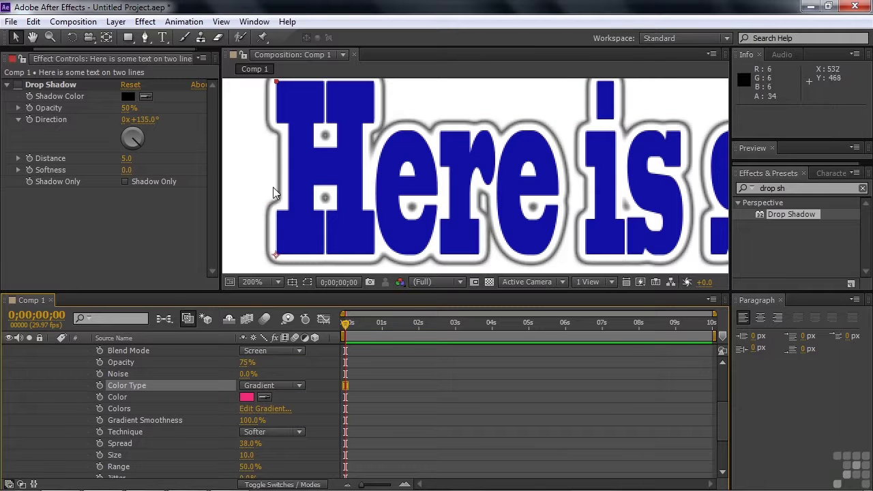
Open the outer glow's Gradient Editor and adjust the right opacity stop.
{"action": "left_click", "coordinate": [263, 410]}
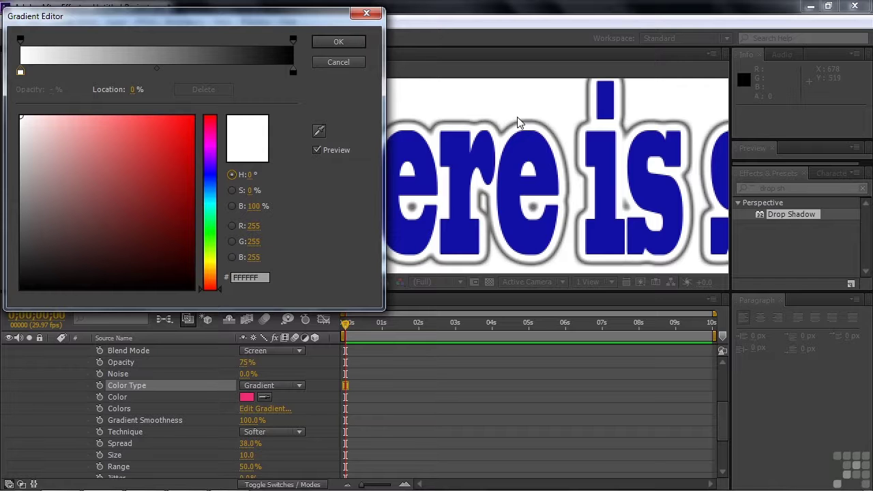
{"action": "left_click", "coordinate": [294, 39]}
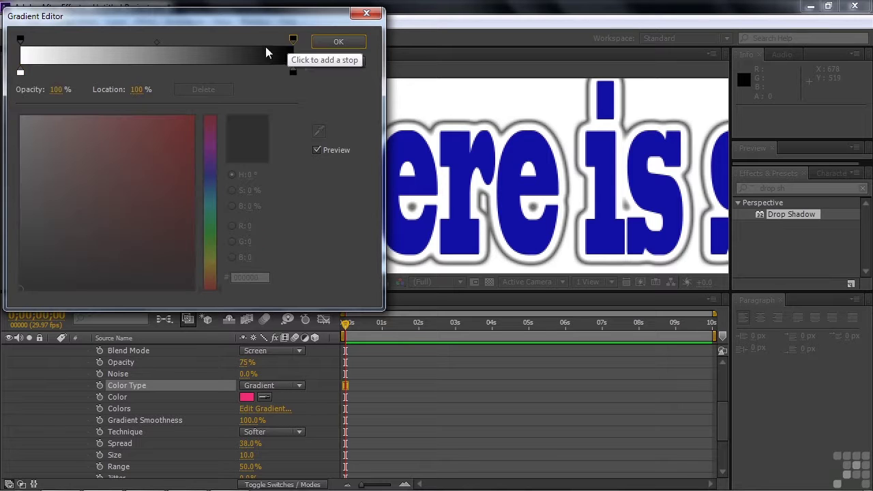
{"action": "left_click_drag", "start_coordinate": [57, 90], "coordinate": [91, 96]}
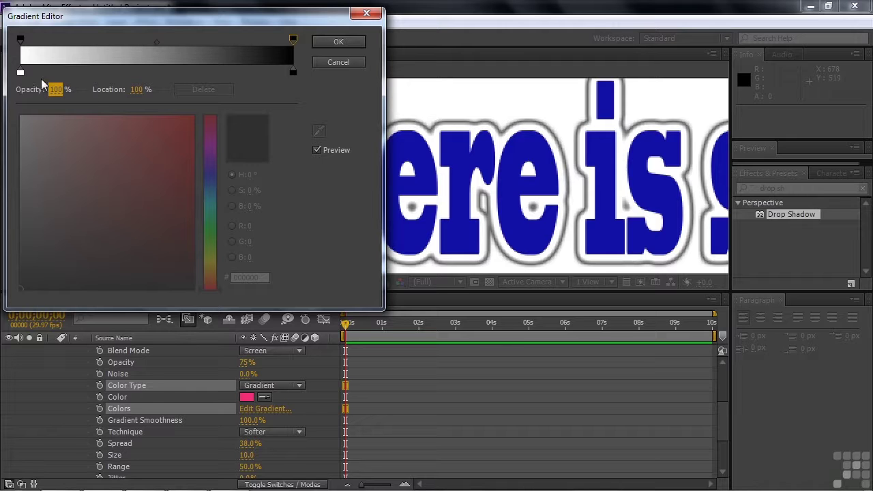
Make the gradient's left colour stop red and the right stop green.
{"action": "left_click", "coordinate": [20, 72]}
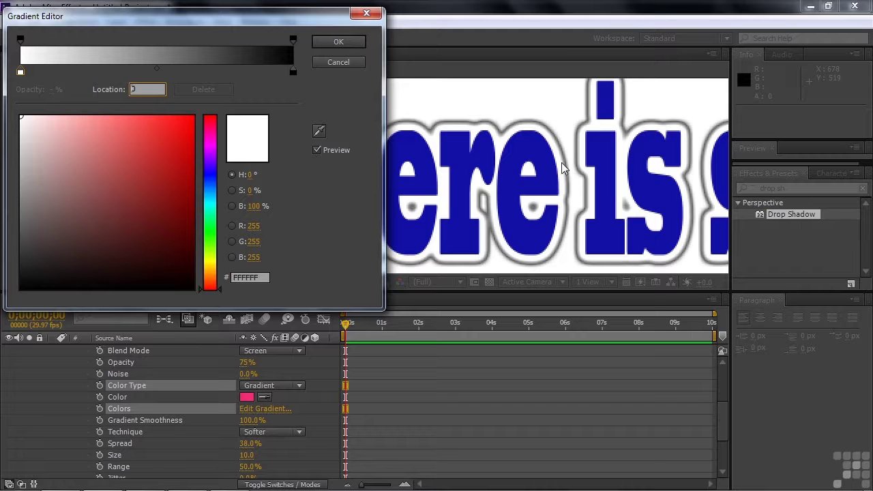
{"action": "left_click", "coordinate": [165, 122]}
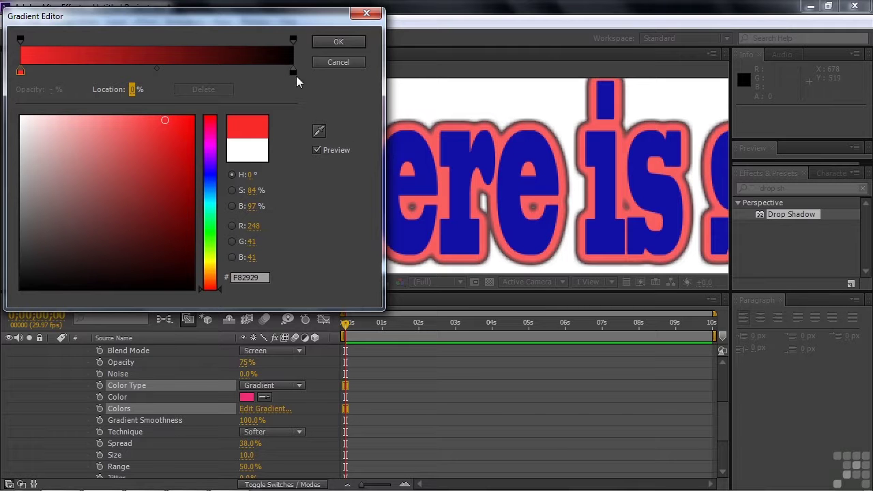
{"action": "left_click", "coordinate": [294, 73]}
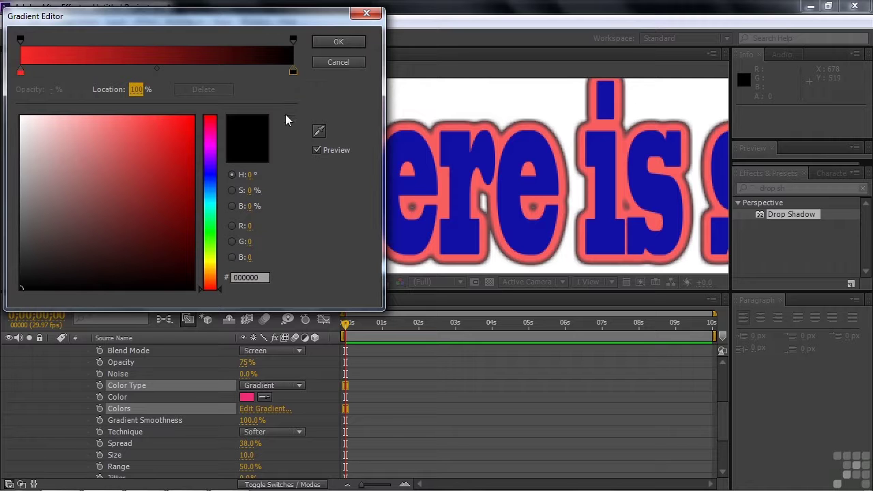
{"action": "left_click", "coordinate": [211, 226]}
{"action": "left_click", "coordinate": [146, 140]}
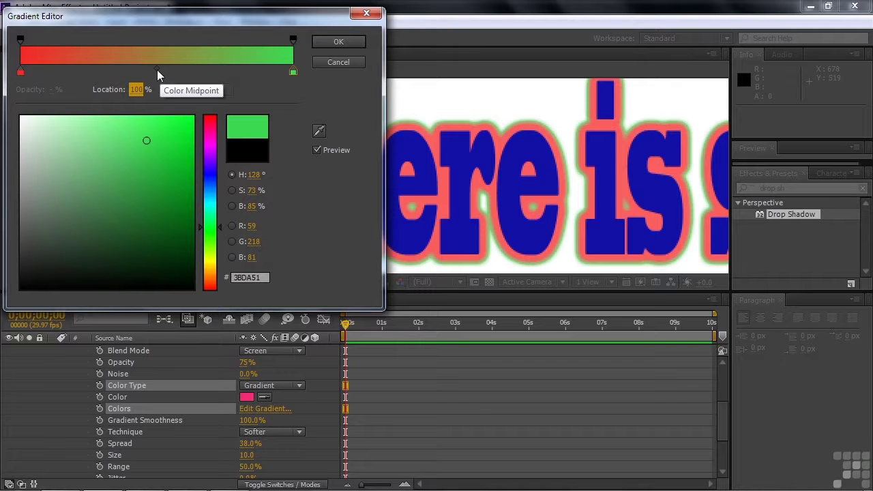
Move the gradient's colour midpoint to about 50%.
{"action": "left_click_drag", "start_coordinate": [156, 67], "coordinate": [153, 66]}
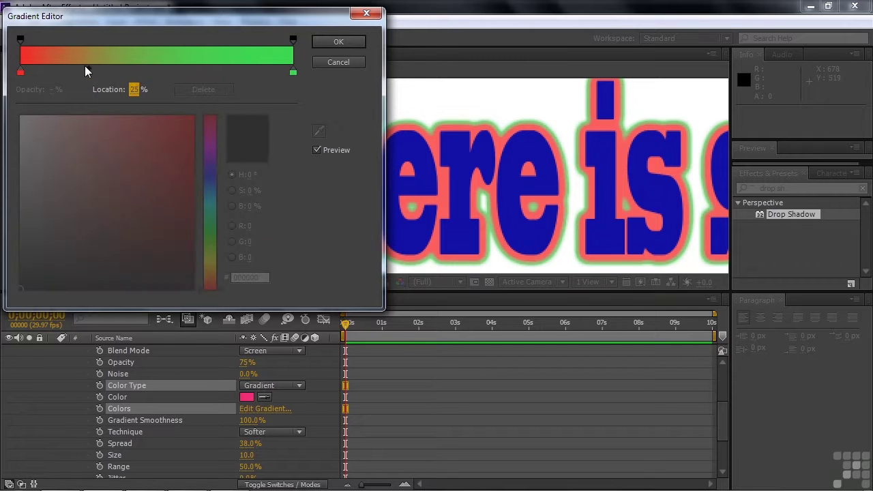
{"action": "left_click_drag", "start_coordinate": [49, 67], "coordinate": [165, 64]}
{"action": "left_click_drag", "start_coordinate": [218, 68], "coordinate": [157, 66]}
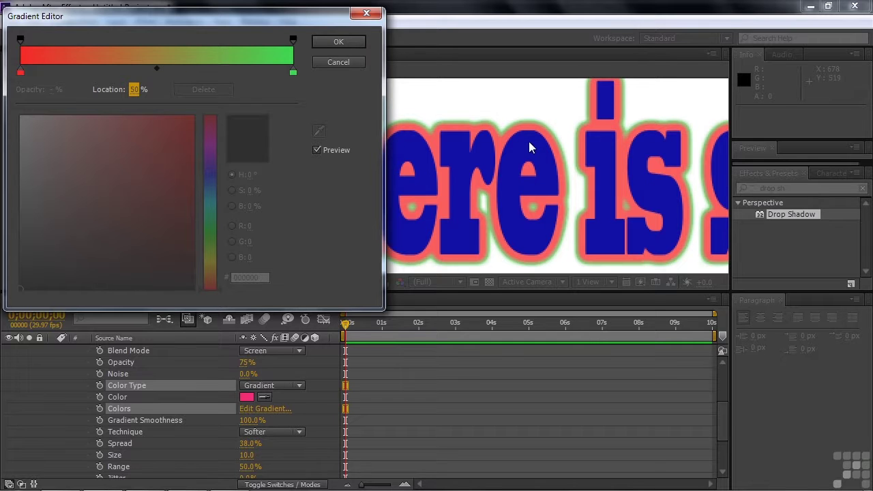
Accept the red-to-green gradient, then hide and collapse the Outer Glow style.
{"action": "left_click", "coordinate": [330, 43]}
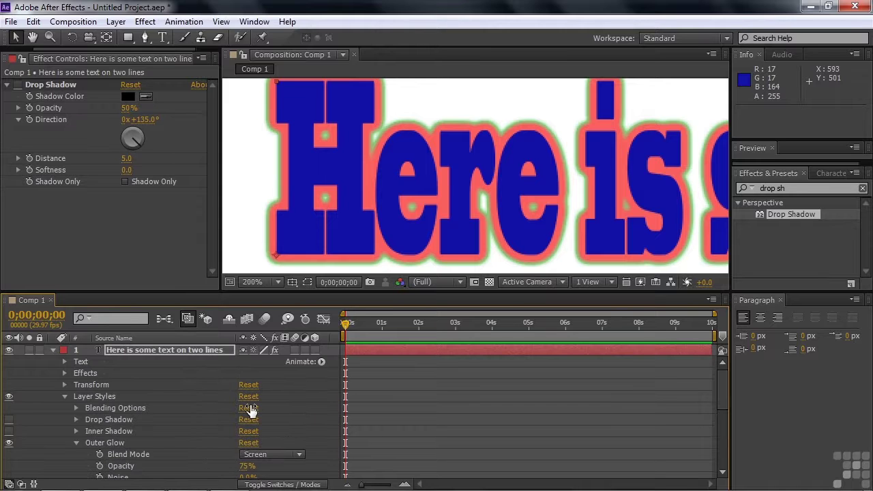
{"action": "left_click", "coordinate": [9, 443]}
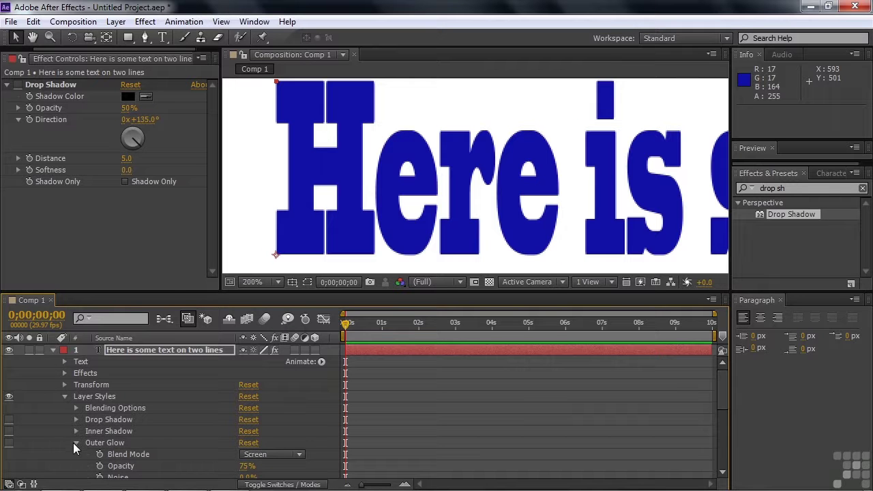
{"action": "left_click", "coordinate": [76, 444]}
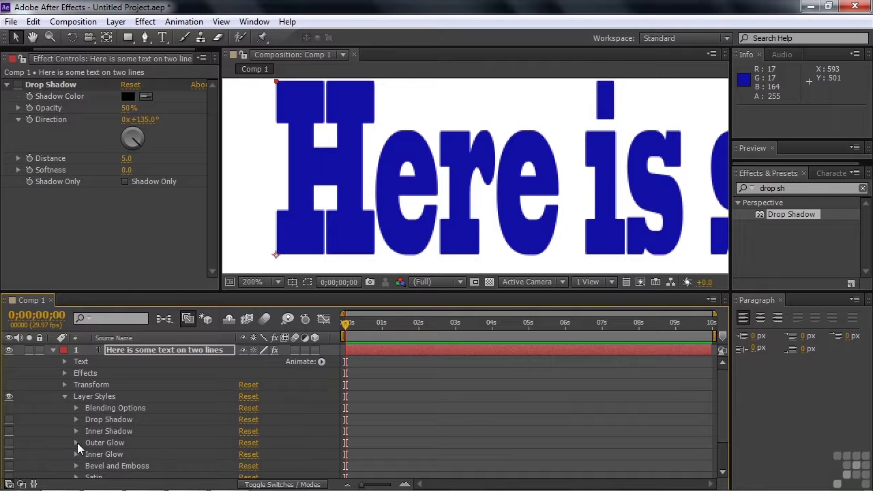
Enable Inner Glow on the text and give it a magenta colour.
{"action": "left_click", "coordinate": [8, 455]}
{"action": "left_click_drag", "start_coordinate": [724, 393], "coordinate": [723, 431]}
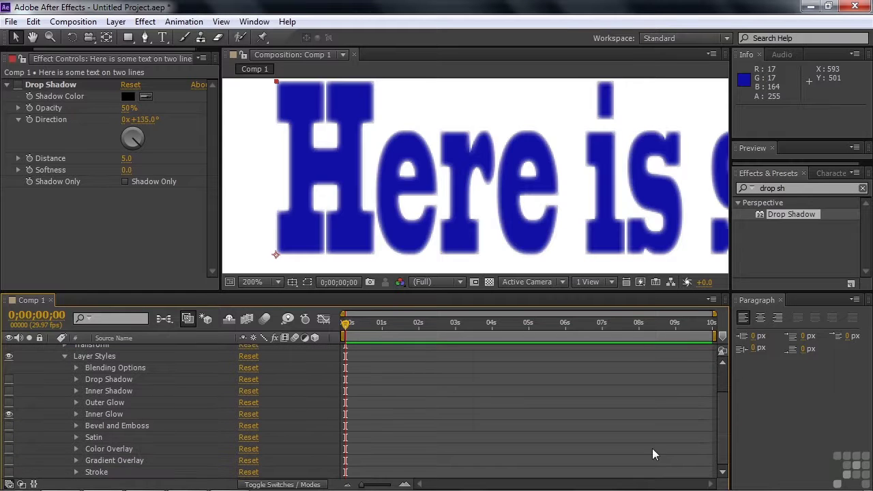
{"action": "left_click", "coordinate": [76, 415]}
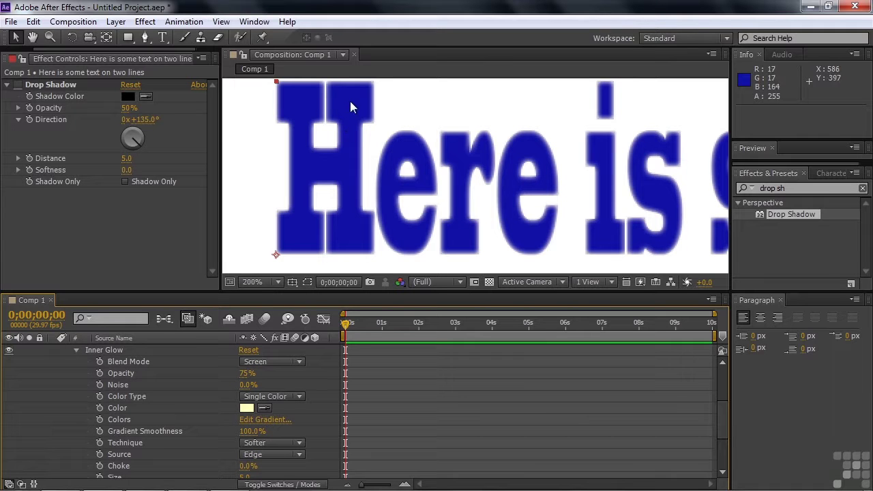
{"action": "left_click", "coordinate": [247, 408]}
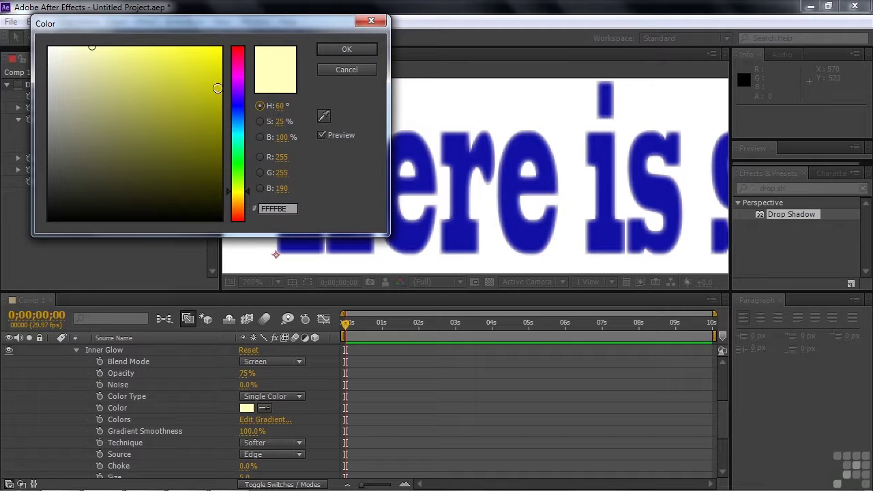
{"action": "left_click", "coordinate": [242, 85]}
{"action": "left_click", "coordinate": [179, 70]}
{"action": "left_click", "coordinate": [184, 71]}
{"action": "left_click", "coordinate": [347, 49]}
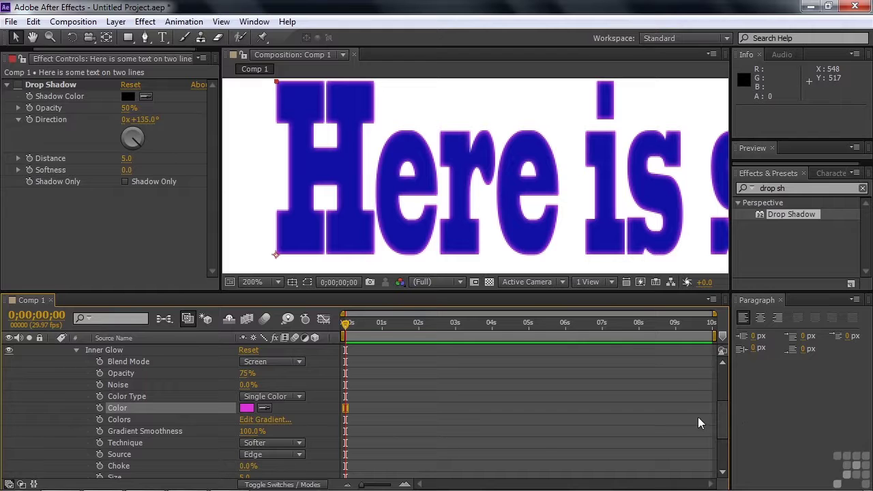
Raise the inner glow size to 14 and keep its source on Edge.
{"action": "left_click_drag", "start_coordinate": [726, 418], "coordinate": [726, 427]}
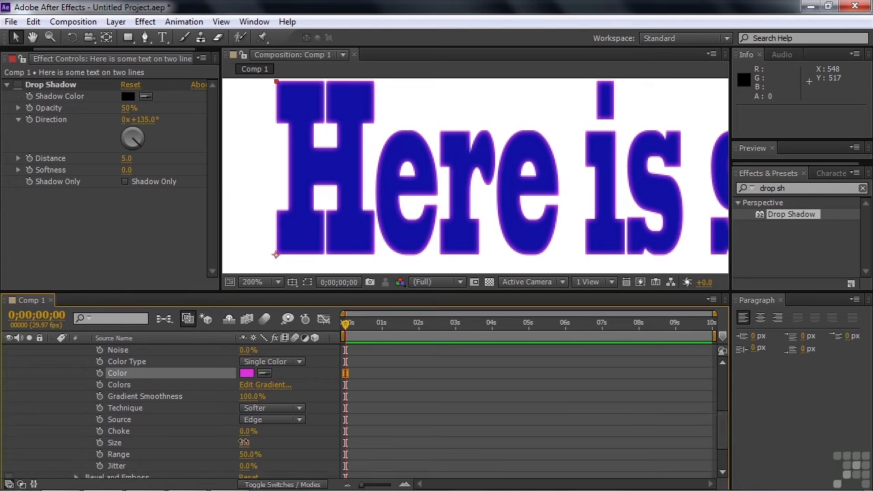
{"action": "left_click_drag", "start_coordinate": [242, 443], "coordinate": [258, 444]}
{"action": "left_click", "coordinate": [300, 419]}
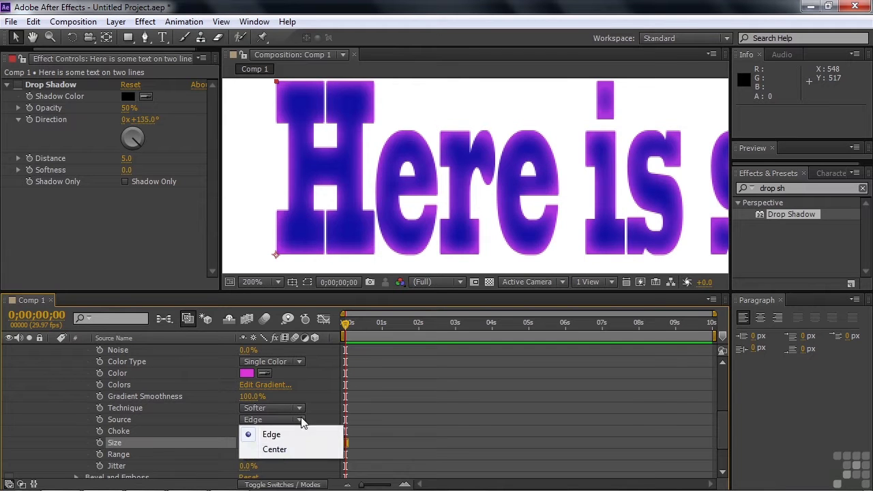
{"action": "left_click", "coordinate": [273, 450]}
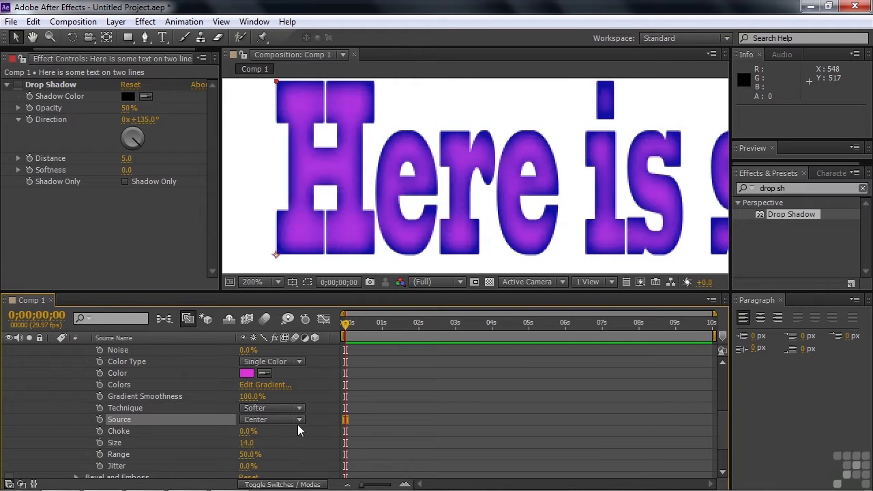
{"action": "left_click", "coordinate": [297, 421]}
{"action": "left_click", "coordinate": [285, 436]}
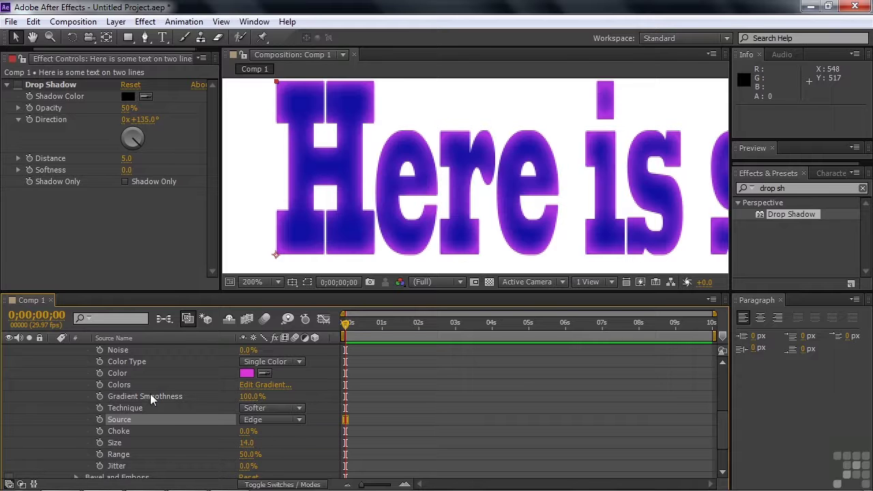
{"action": "left_click_drag", "start_coordinate": [723, 431], "coordinate": [726, 414]}
Hide the Inner Glow and enable the Bevel and Emboss style on the text.
{"action": "left_click", "coordinate": [76, 369]}
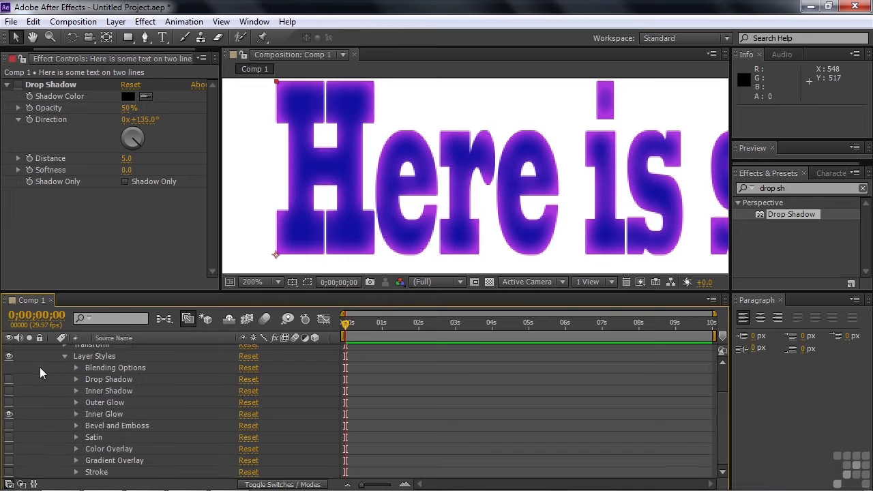
{"action": "left_click", "coordinate": [9, 414]}
{"action": "left_click", "coordinate": [75, 425]}
{"action": "scroll", "coordinate": [41, 426], "scroll_direction": "down", "scroll_amount": 3}
{"action": "left_click", "coordinate": [9, 350]}
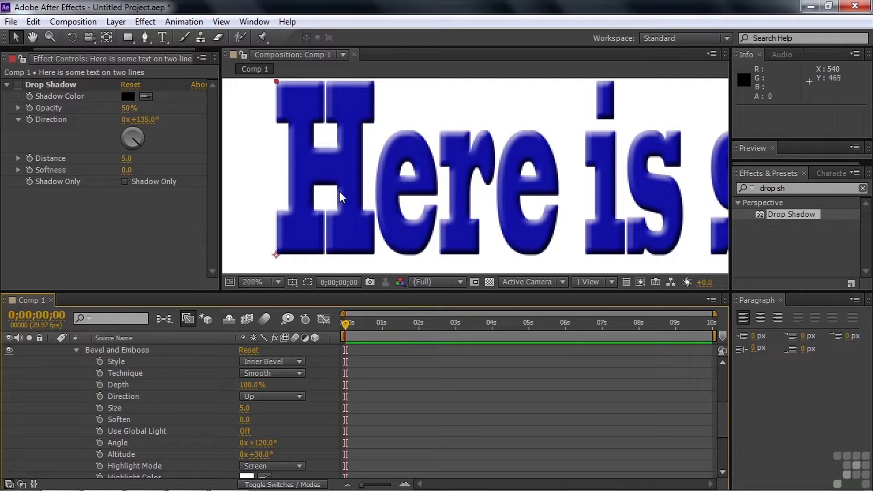
Search the Effects & Presets panel for 'bevel' to list bevel effects.
{"action": "left_click", "coordinate": [810, 189]}
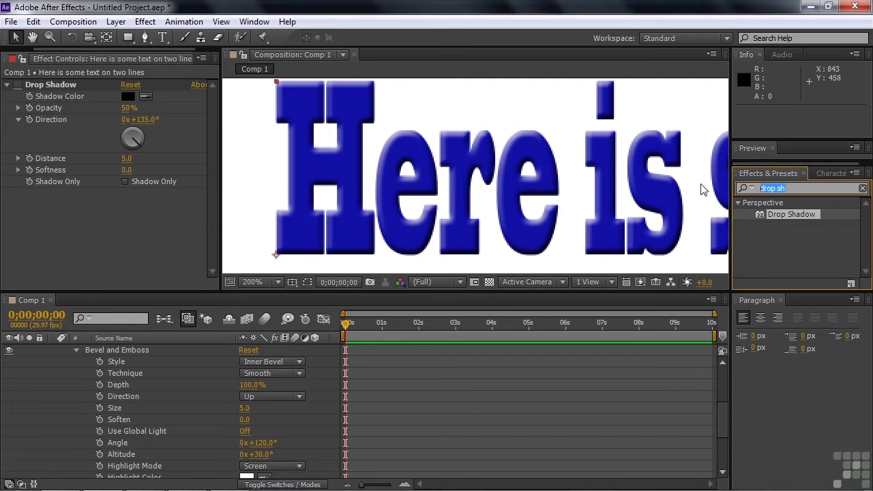
{"action": "type", "text": "bevel"}
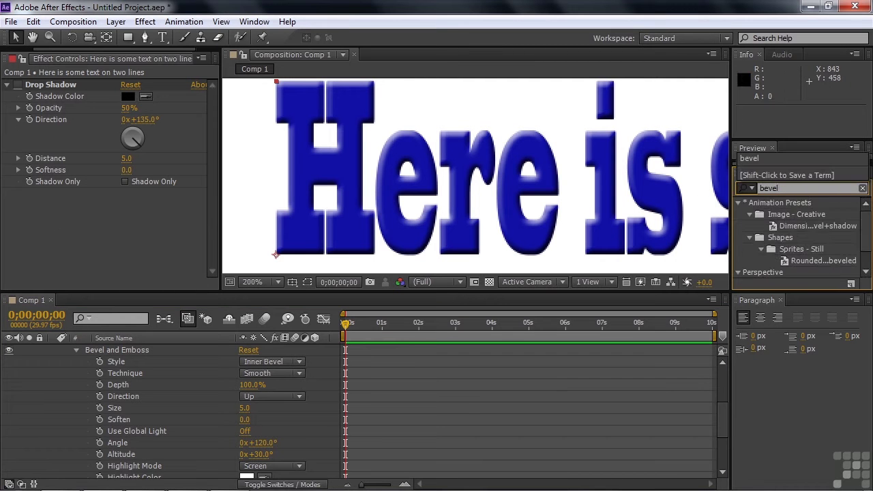
{"action": "scroll", "coordinate": [827, 259], "scroll_direction": "down", "scroll_amount": 1}
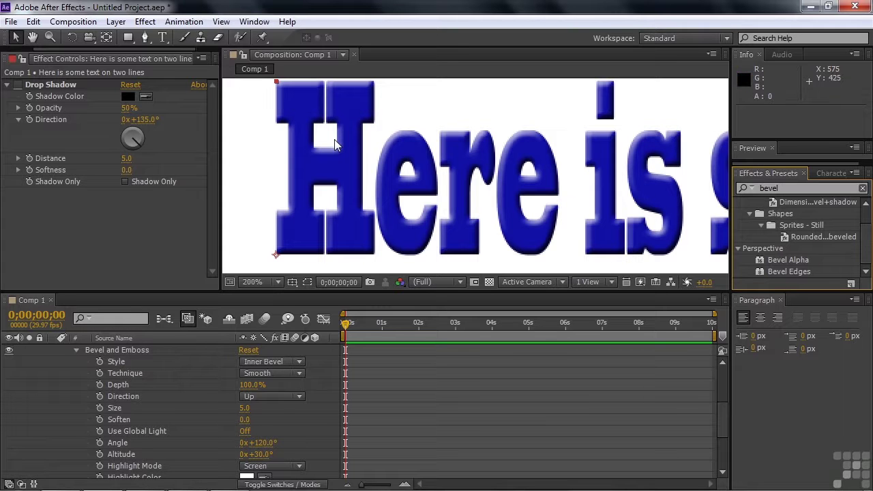
Hide Bevel and Emboss, apply the Bevel Alpha effect to the text, then delete it.
{"action": "left_click", "coordinate": [9, 350]}
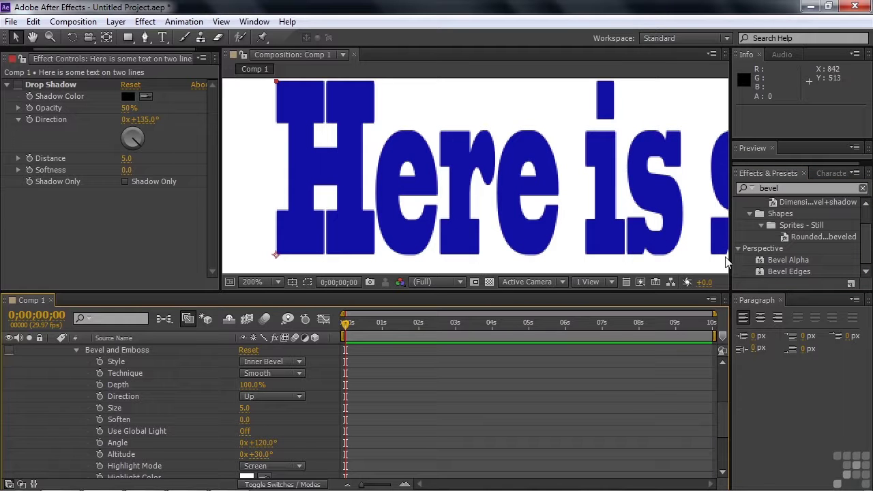
{"action": "left_click_drag", "start_coordinate": [759, 260], "coordinate": [567, 217]}
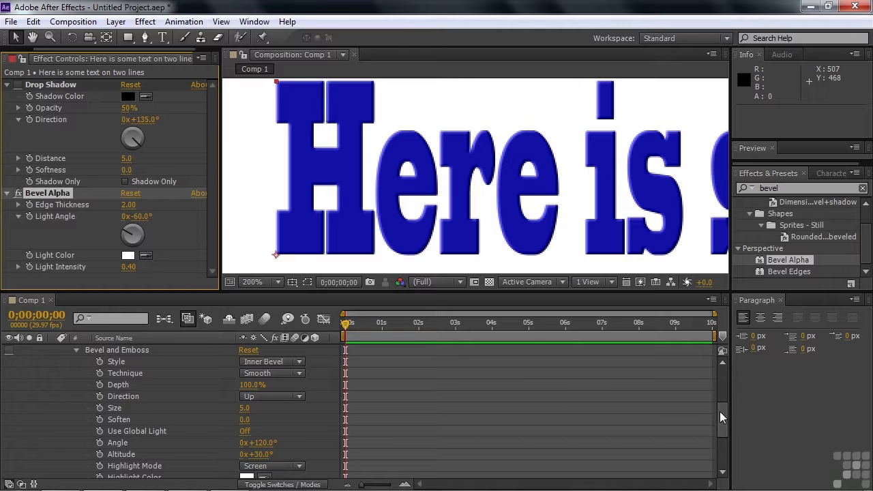
{"action": "mouse_move", "coordinate": [720, 411]}
{"action": "left_mouse_down"}
{"action": "mouse_move", "coordinate": [725, 435]}
{"action": "mouse_move", "coordinate": [727, 410]}
{"action": "left_mouse_up"}
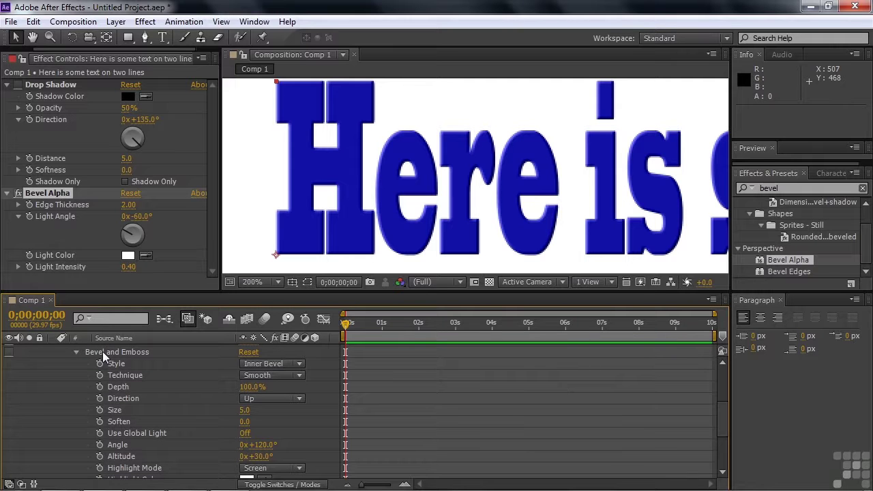
{"action": "left_click", "coordinate": [43, 192]}
{"action": "key", "text": "Delete"}
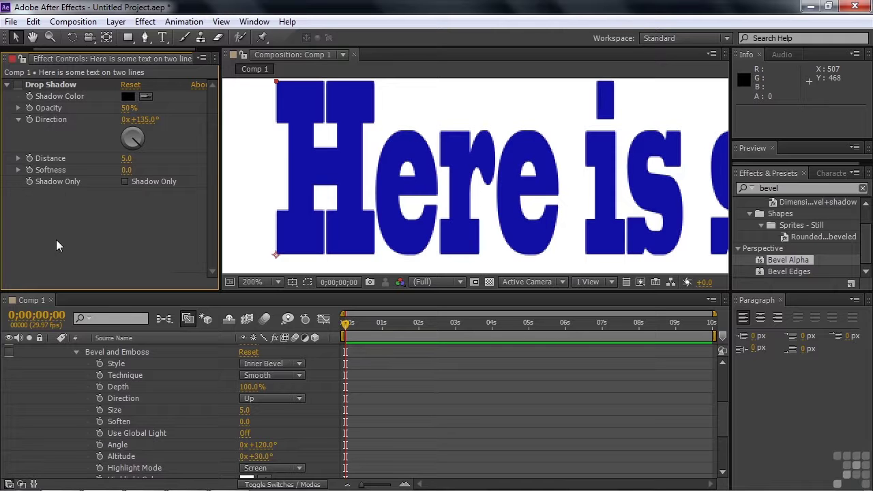
Re-enable Bevel and Emboss as a Smooth Inner Bevel with Depth 105% and Size 9.0.
{"action": "left_click", "coordinate": [10, 353]}
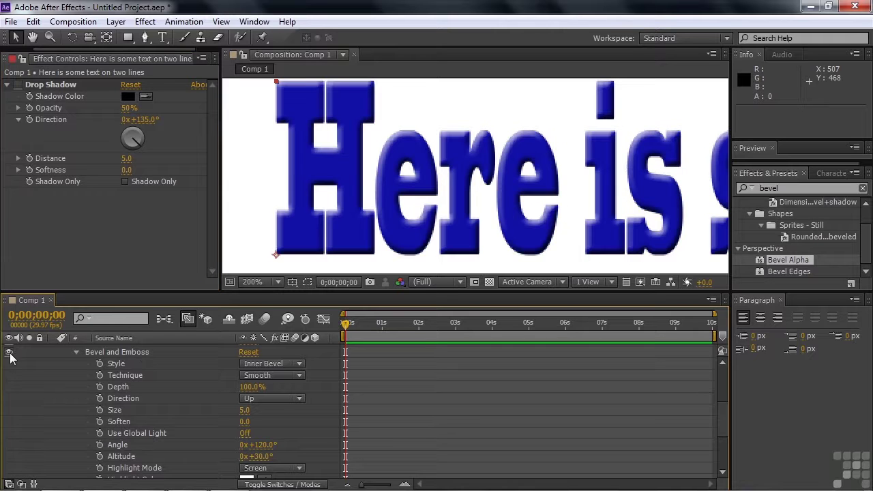
{"action": "left_click", "coordinate": [297, 365]}
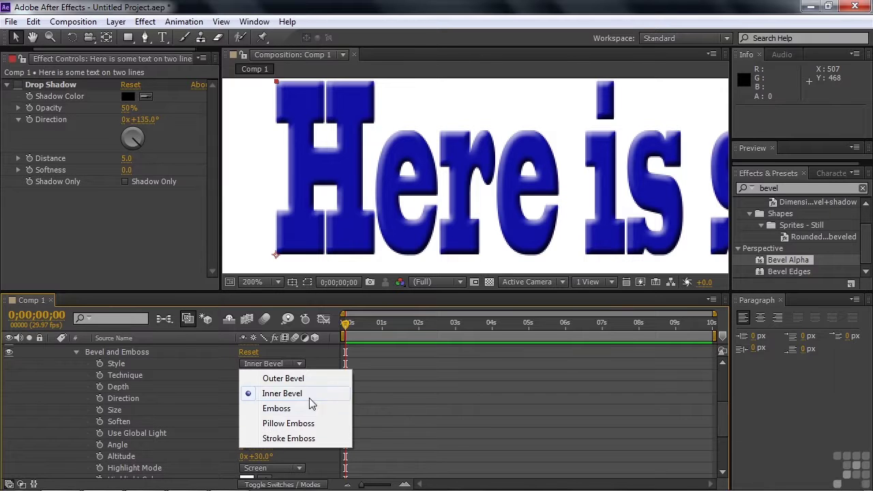
{"action": "left_click", "coordinate": [305, 394]}
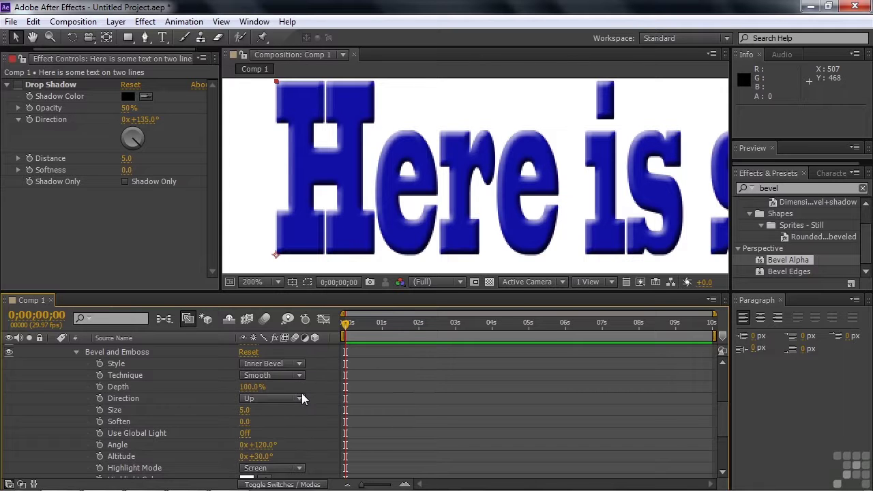
{"action": "left_click", "coordinate": [300, 376]}
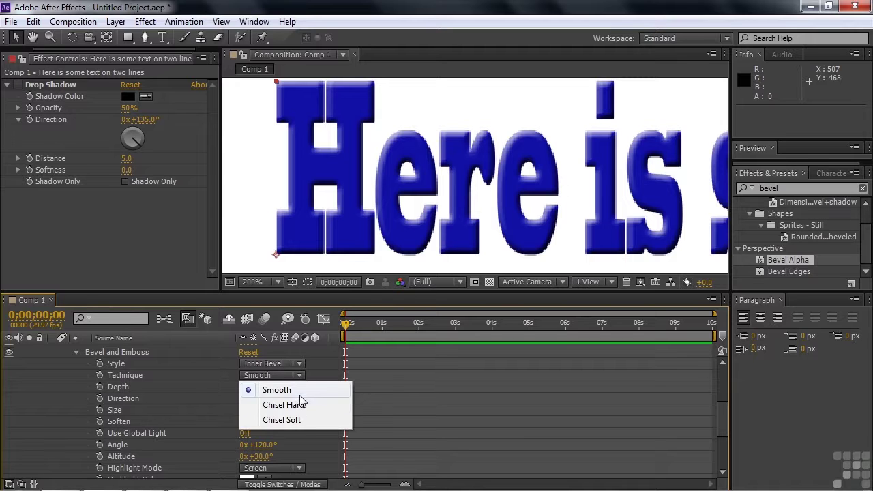
{"action": "left_click", "coordinate": [301, 405]}
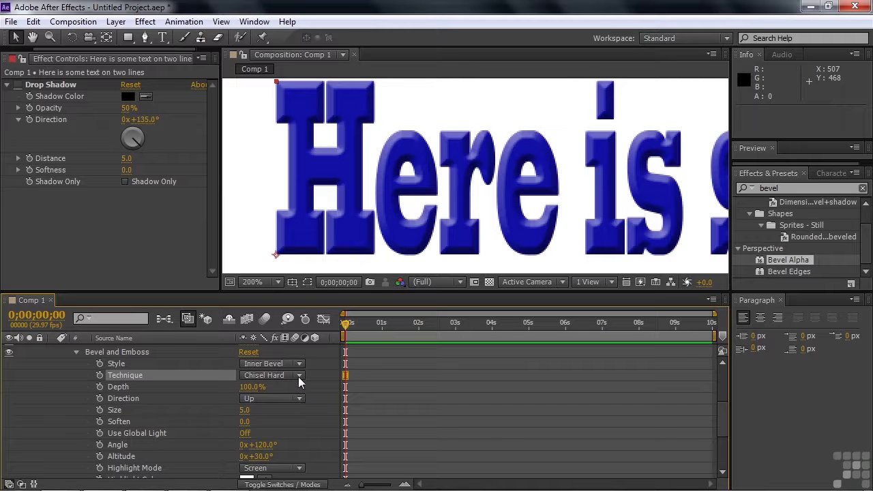
{"action": "left_click", "coordinate": [299, 376]}
{"action": "left_click", "coordinate": [301, 415]}
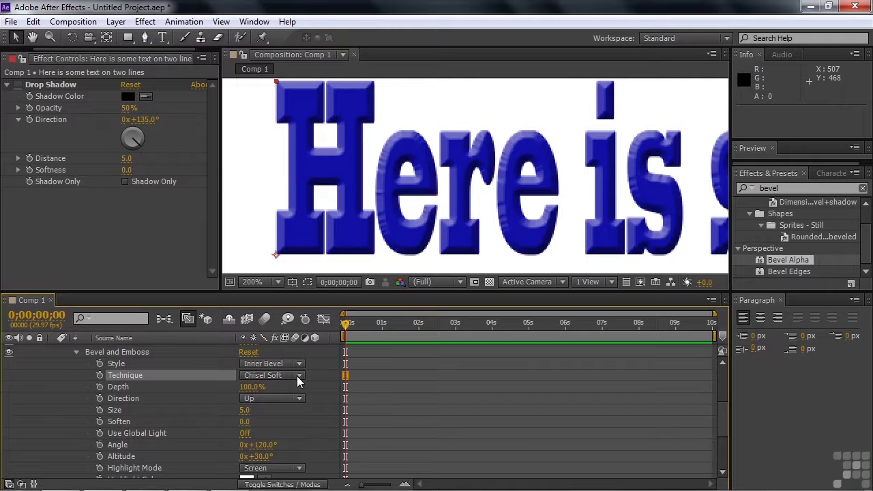
{"action": "left_click", "coordinate": [298, 376]}
{"action": "left_click", "coordinate": [297, 387]}
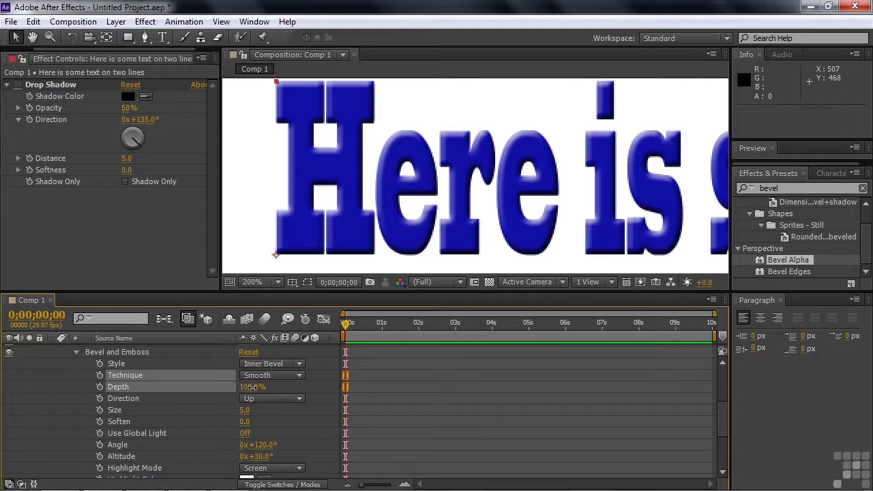
{"action": "left_click_drag", "start_coordinate": [249, 387], "coordinate": [251, 410]}
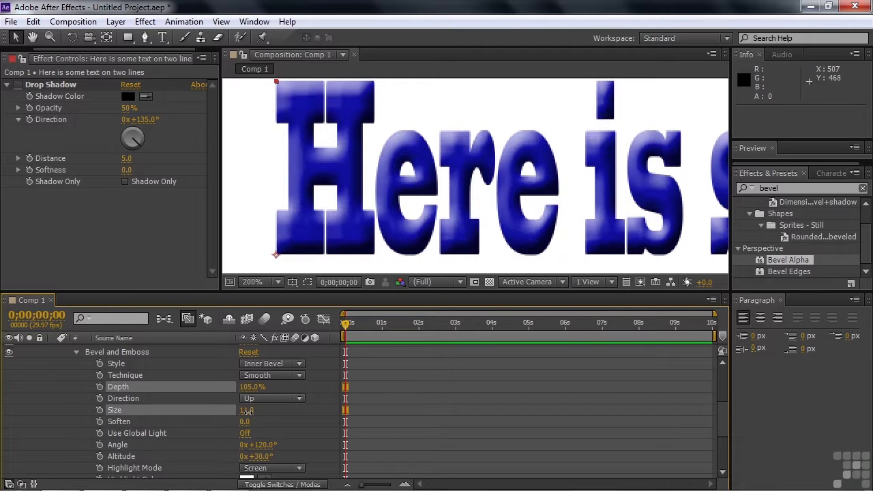
{"action": "left_click_drag", "start_coordinate": [246, 411], "coordinate": [247, 419]}
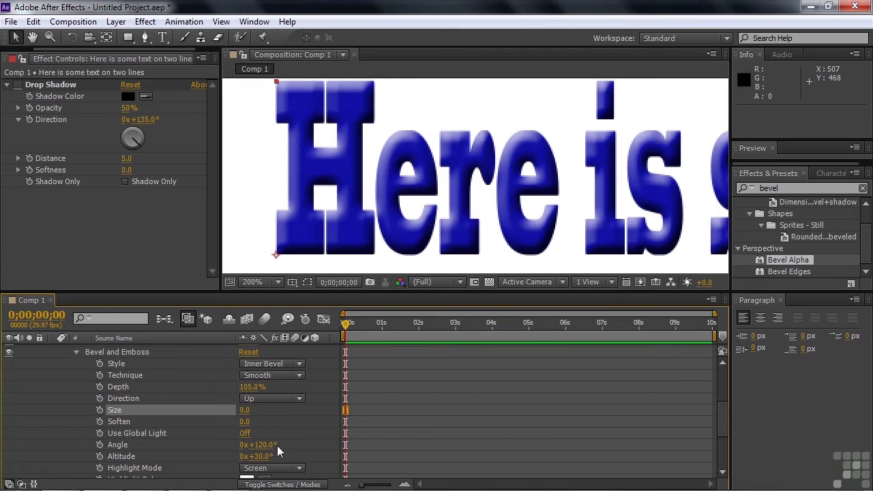
Hide Bevel and Emboss, then enable and expand the Satin style.
{"action": "left_click", "coordinate": [77, 353]}
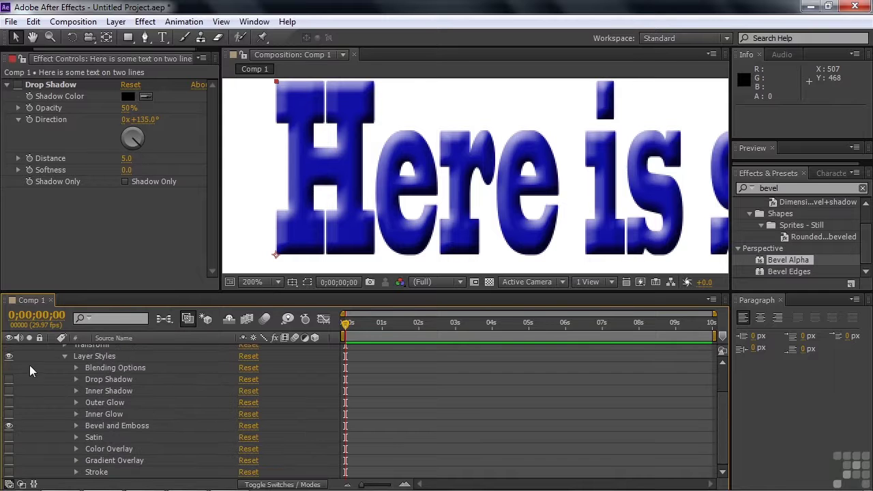
{"action": "left_click", "coordinate": [9, 425]}
{"action": "left_click", "coordinate": [9, 438]}
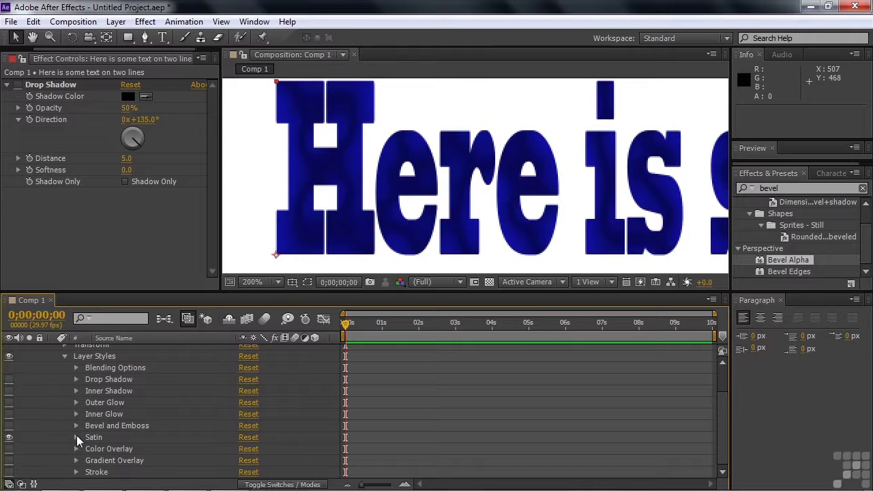
{"action": "left_click", "coordinate": [76, 437]}
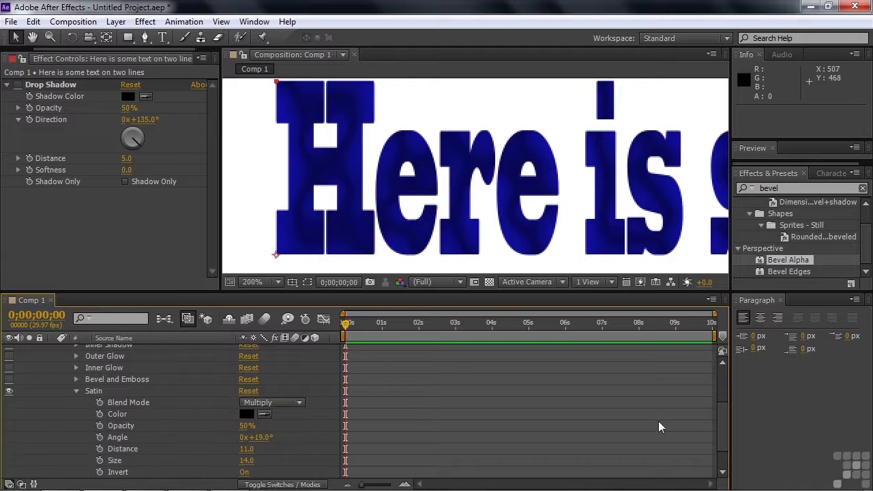
{"action": "scroll", "coordinate": [716, 426], "scroll_direction": "down", "scroll_amount": 3}
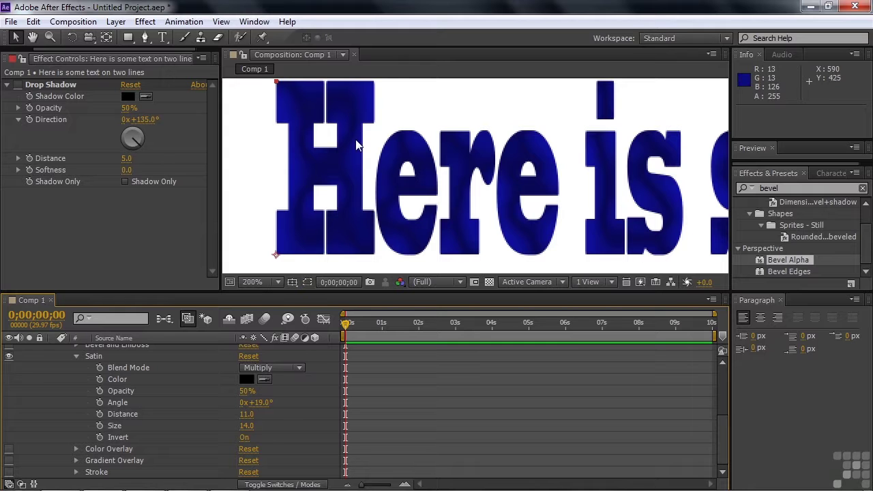
Give Satin a dark purple colour, 100% opacity and a larger Distance.
{"action": "left_click", "coordinate": [247, 381]}
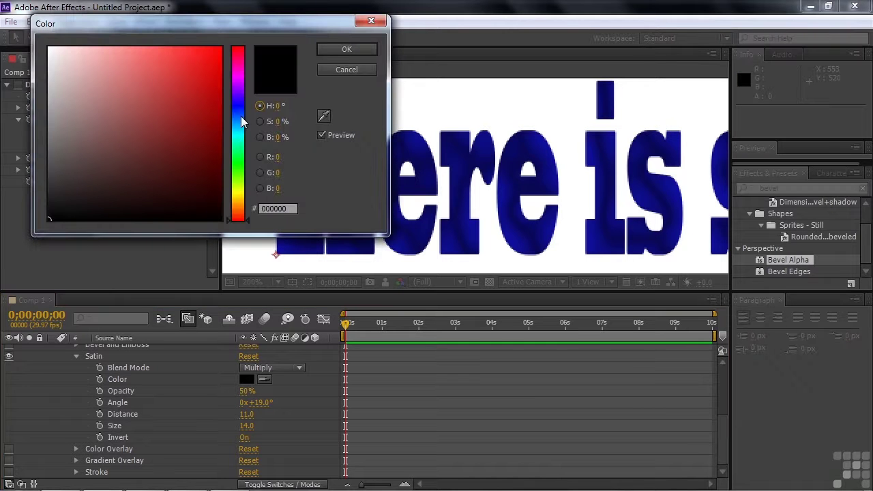
{"action": "left_click", "coordinate": [238, 82]}
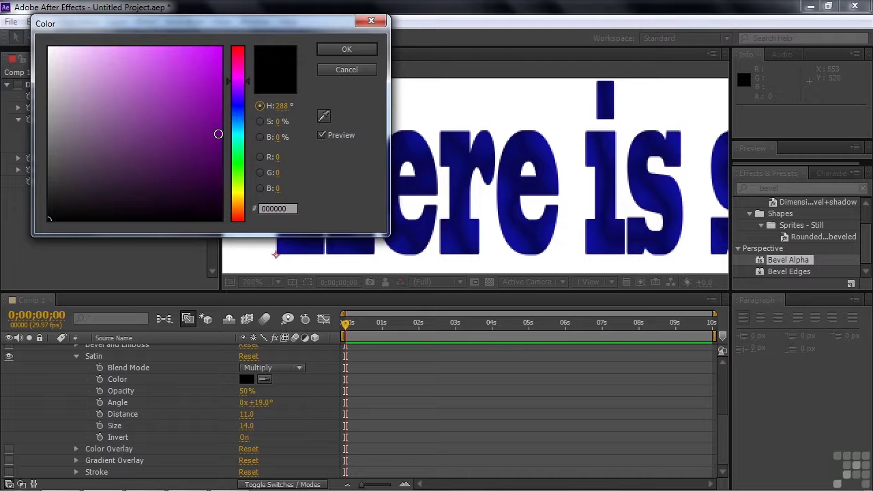
{"action": "left_click", "coordinate": [218, 134]}
{"action": "left_click", "coordinate": [359, 50]}
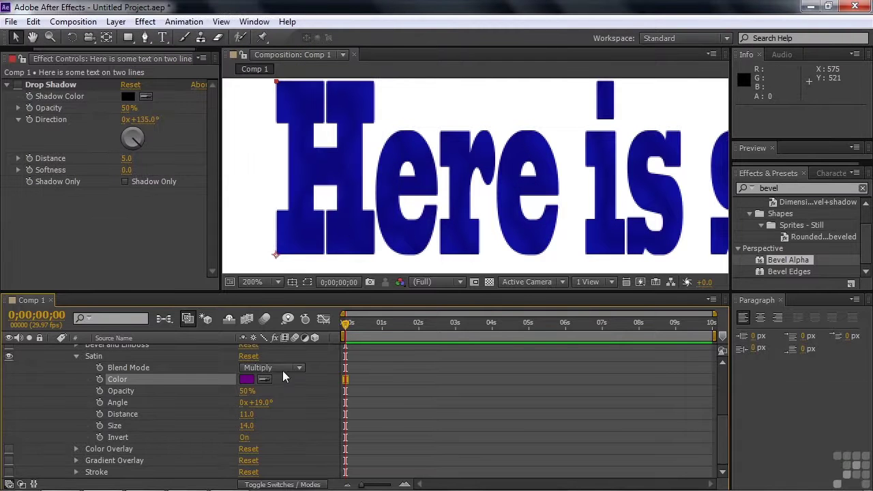
{"action": "mouse_move", "coordinate": [245, 391]}
{"action": "left_mouse_down"}
{"action": "mouse_move", "coordinate": [216, 393]}
{"action": "mouse_move", "coordinate": [286, 391]}
{"action": "left_mouse_up"}
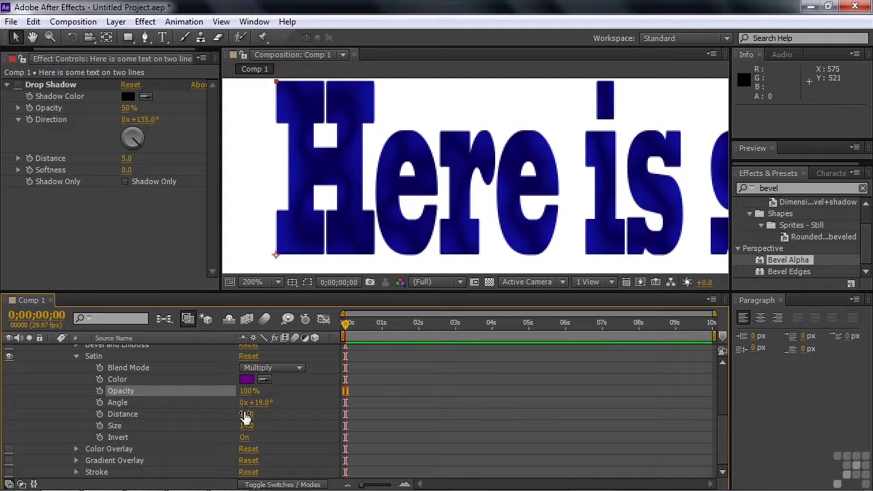
{"action": "left_click_drag", "start_coordinate": [246, 420], "coordinate": [266, 419]}
Turn off Satin and enable the red Color Overlay style.
{"action": "left_click", "coordinate": [77, 356]}
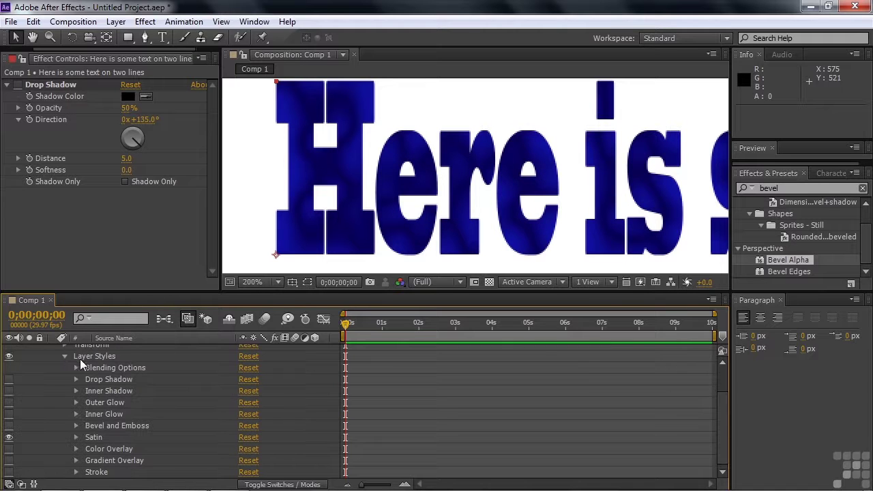
{"action": "left_click", "coordinate": [9, 438]}
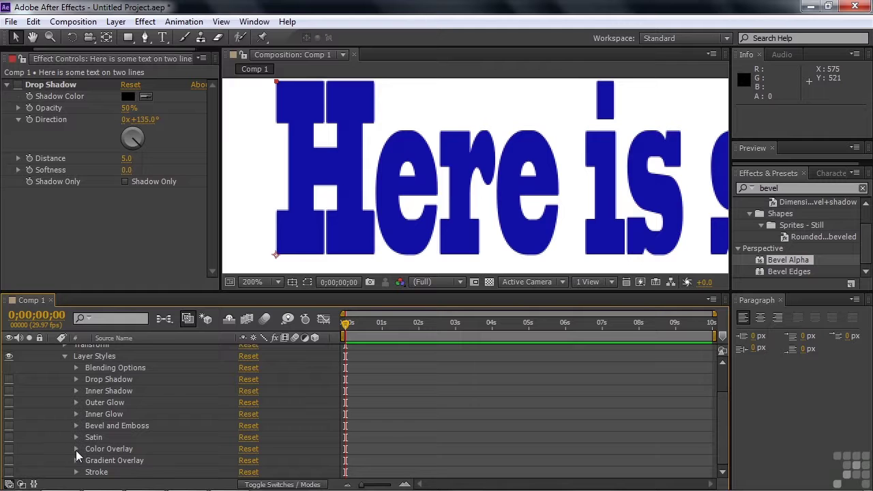
{"action": "left_click", "coordinate": [76, 449]}
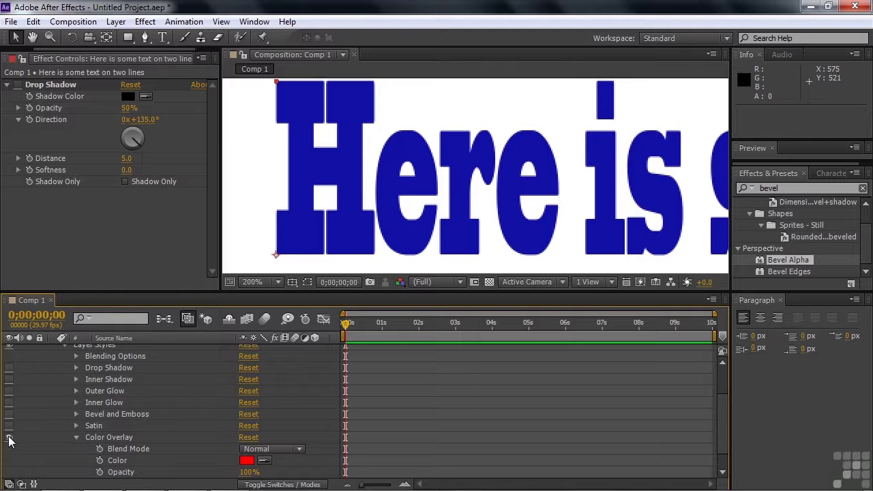
{"action": "left_click", "coordinate": [9, 438]}
{"action": "scroll", "coordinate": [716, 421], "scroll_direction": "down", "scroll_amount": 2}
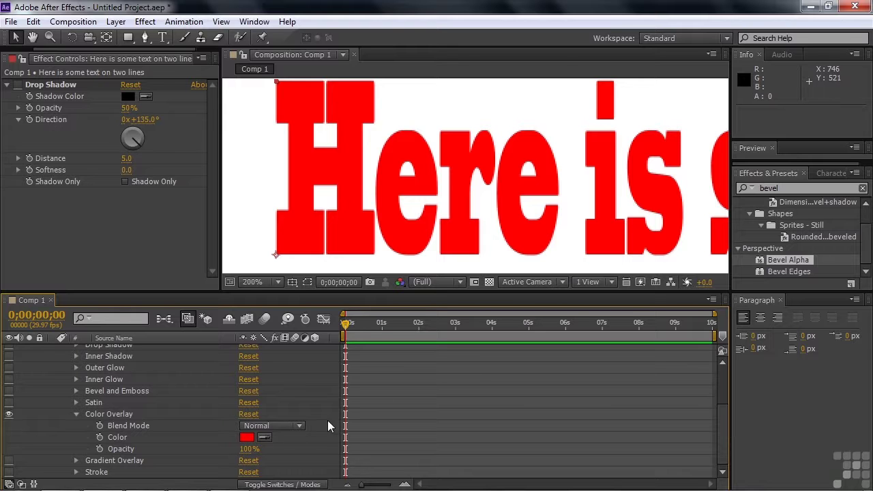
Set Color Overlay to 69% opacity with Lighten blend mode, then switch it off.
{"action": "left_click_drag", "start_coordinate": [247, 449], "coordinate": [218, 448]}
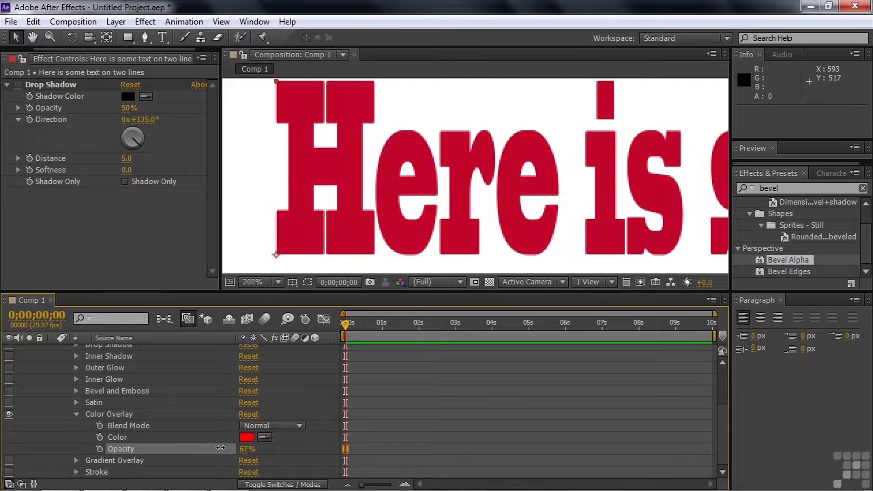
{"action": "left_click", "coordinate": [300, 425]}
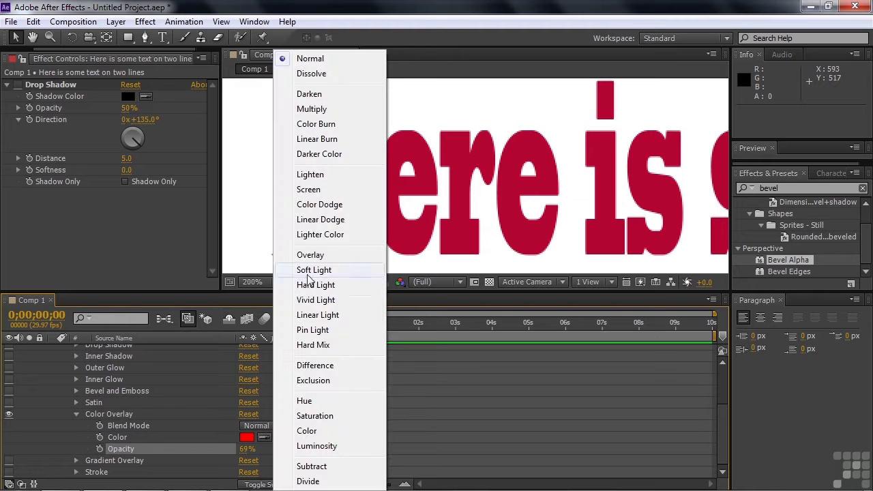
{"action": "left_click", "coordinate": [323, 176]}
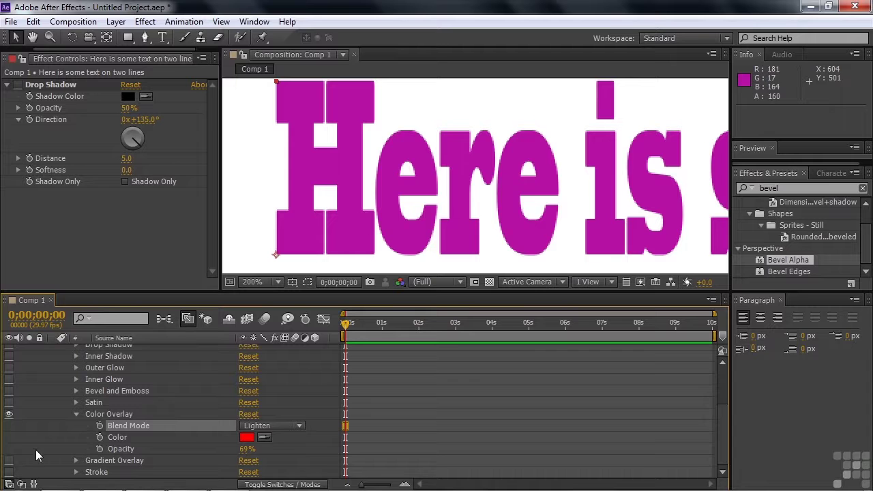
{"action": "left_click", "coordinate": [76, 414]}
{"action": "left_click", "coordinate": [8, 449]}
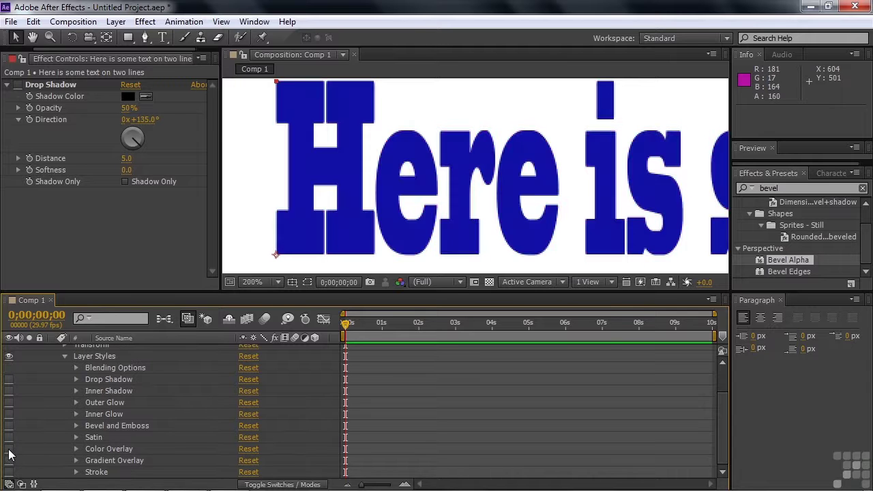
Enable Gradient Overlay and make the gradient's end stop red in the Gradient Editor.
{"action": "left_click", "coordinate": [76, 462]}
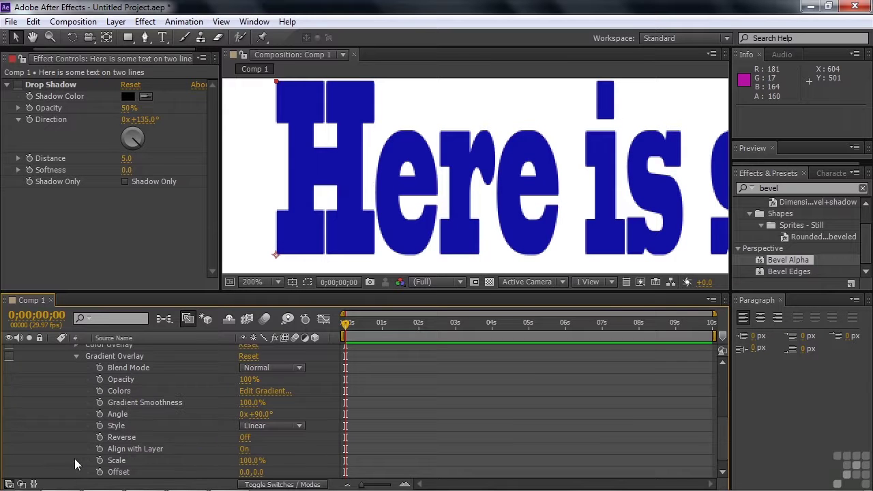
{"action": "left_click", "coordinate": [8, 356]}
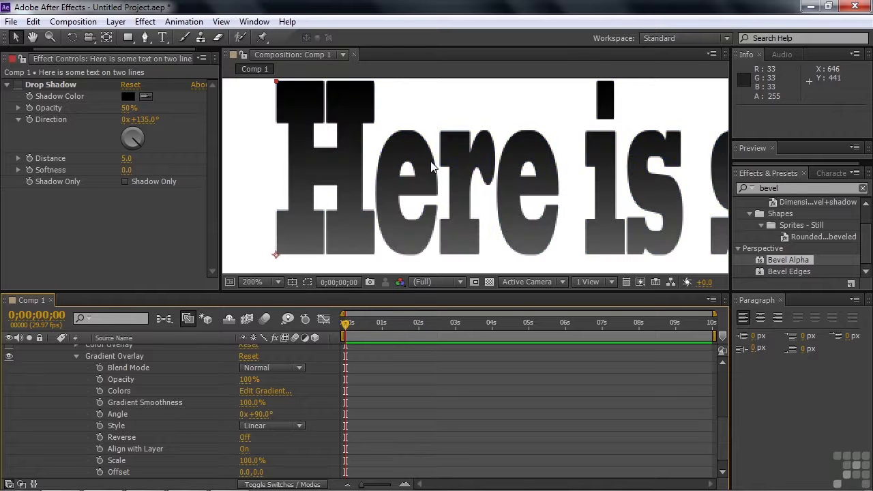
{"action": "left_click", "coordinate": [262, 393]}
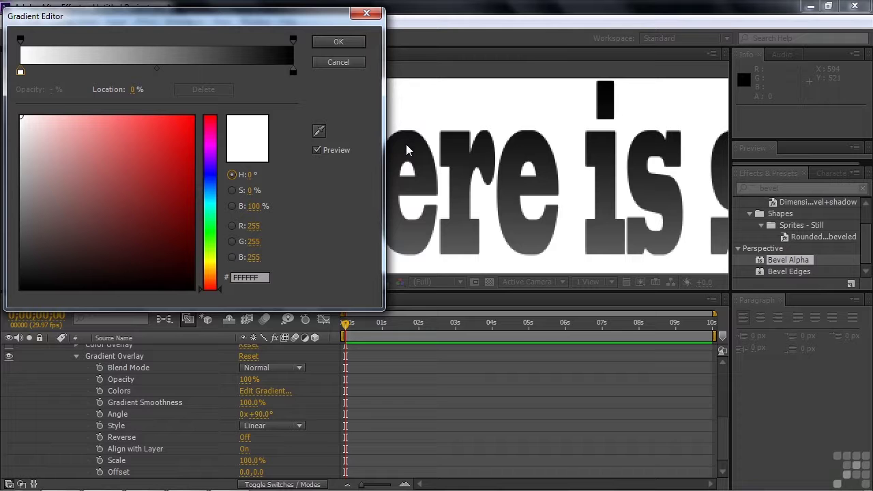
{"action": "left_click", "coordinate": [293, 72]}
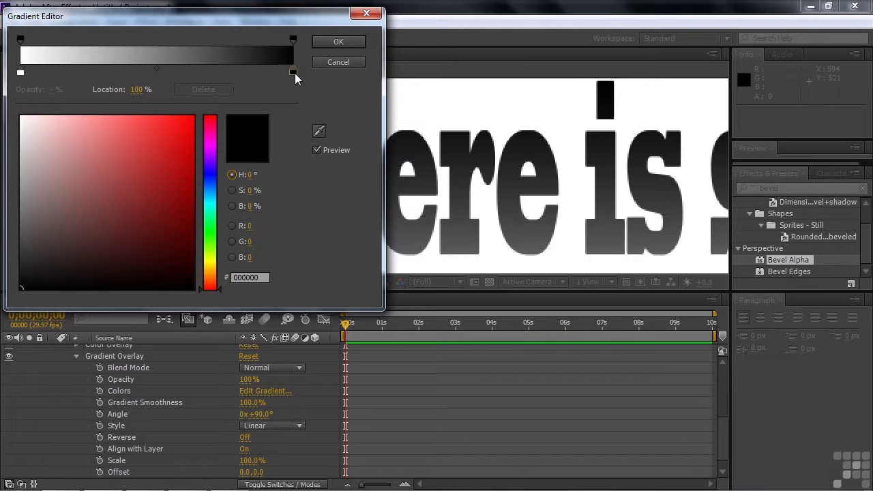
{"action": "left_click", "coordinate": [180, 124]}
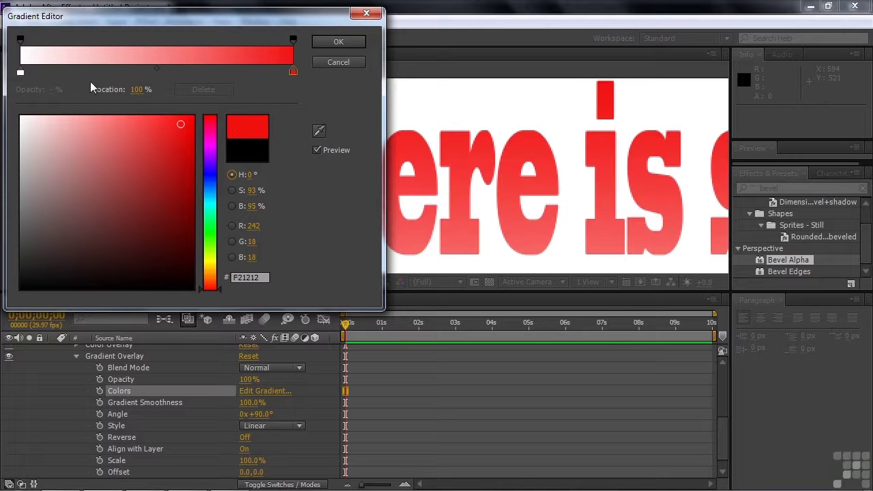
Set the gradient's starting stop to deep blue (182B9C) and confirm.
{"action": "left_click", "coordinate": [20, 72]}
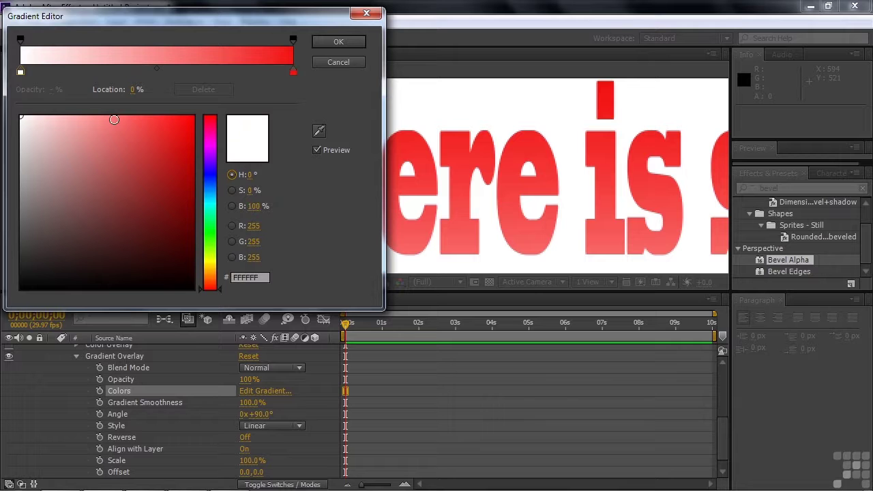
{"action": "left_click", "coordinate": [211, 177]}
{"action": "left_click", "coordinate": [166, 183]}
{"action": "left_click", "coordinate": [337, 43]}
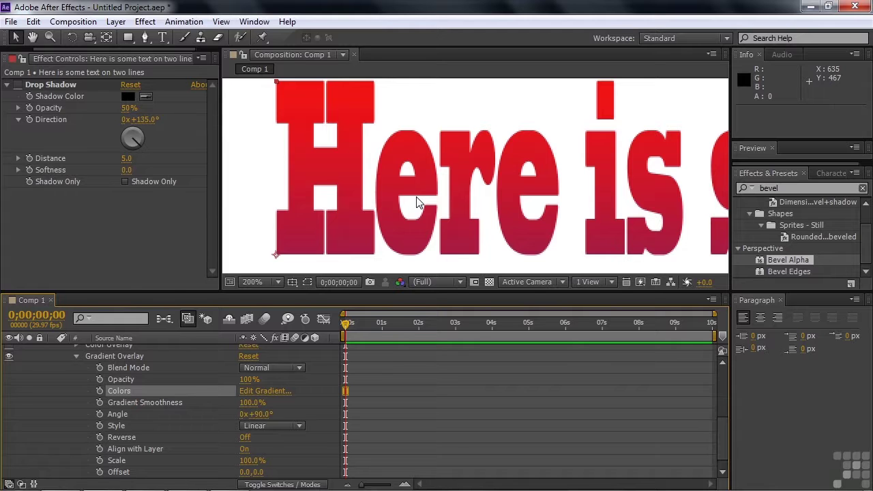
Rotate the Gradient Overlay angle while viewing the composition at 50%.
{"action": "scroll", "coordinate": [419, 203], "scroll_direction": "down", "scroll_amount": 6}
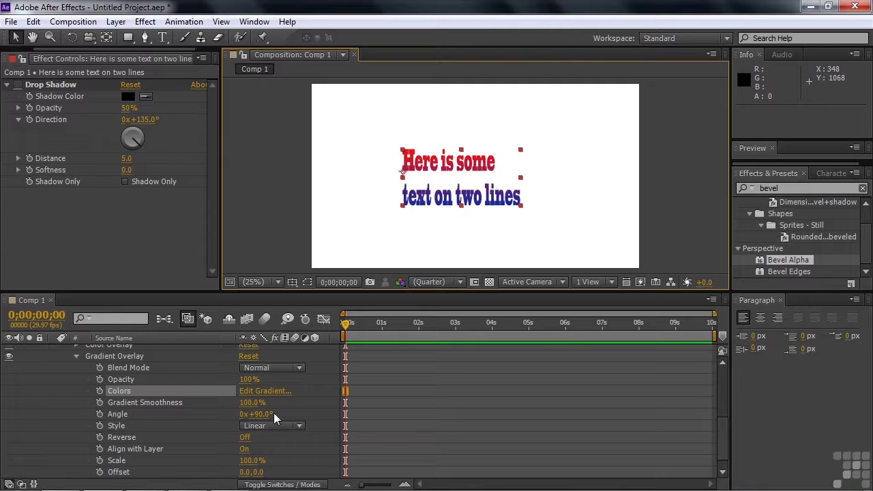
{"action": "mouse_move", "coordinate": [260, 414]}
{"action": "left_mouse_down"}
{"action": "mouse_move", "coordinate": [280, 413]}
{"action": "mouse_move", "coordinate": [266, 417]}
{"action": "left_mouse_up"}
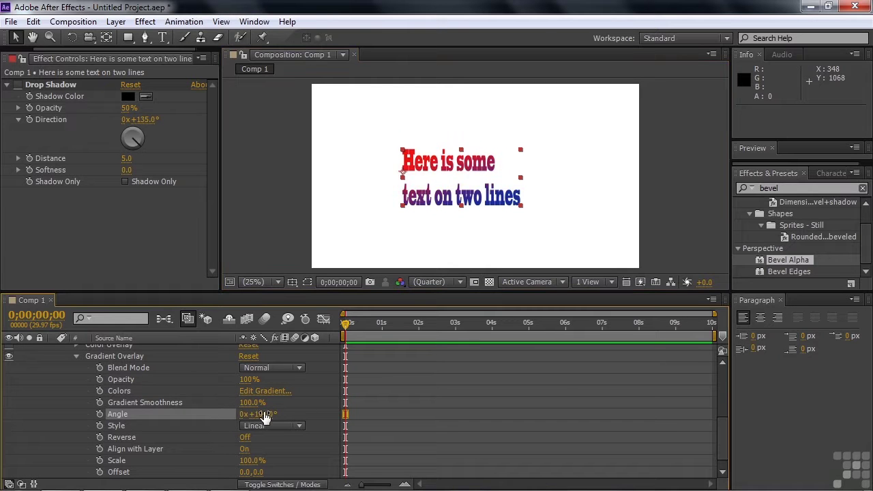
{"action": "key", "text": "period"}
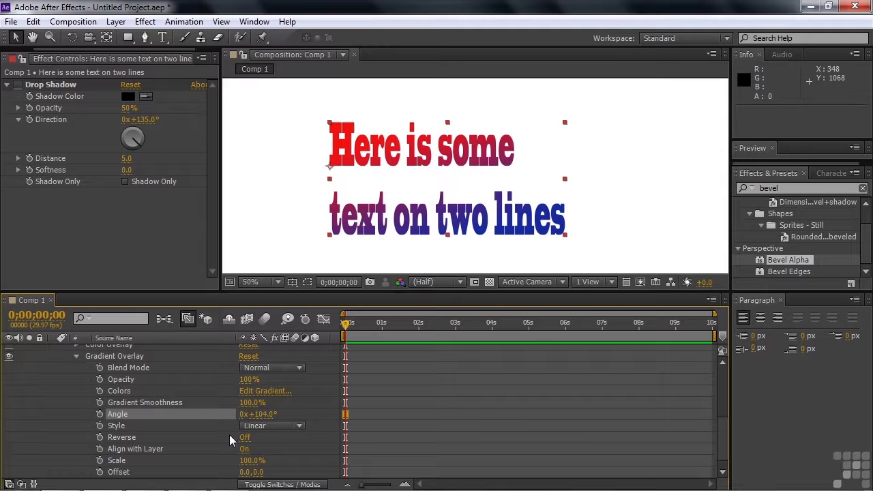
{"action": "mouse_move", "coordinate": [281, 418]}
{"action": "left_mouse_down"}
{"action": "mouse_move", "coordinate": [270, 415]}
{"action": "mouse_move", "coordinate": [293, 420]}
{"action": "mouse_move", "coordinate": [254, 421]}
{"action": "mouse_move", "coordinate": [288, 421]}
{"action": "left_mouse_up"}
Try a Radial gradient, then settle on Reflected style at about 117°.
{"action": "left_click", "coordinate": [297, 425]}
{"action": "left_click", "coordinate": [286, 369]}
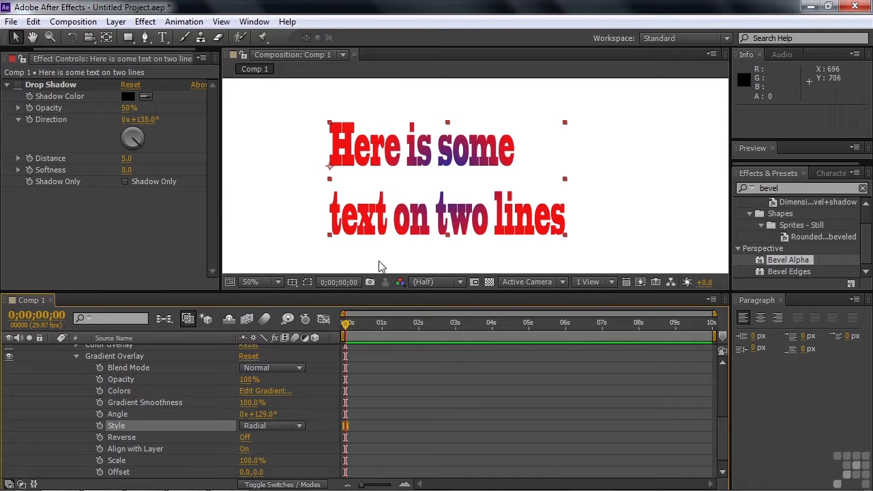
{"action": "left_click_drag", "start_coordinate": [262, 414], "coordinate": [284, 420]}
{"action": "left_click", "coordinate": [299, 425]}
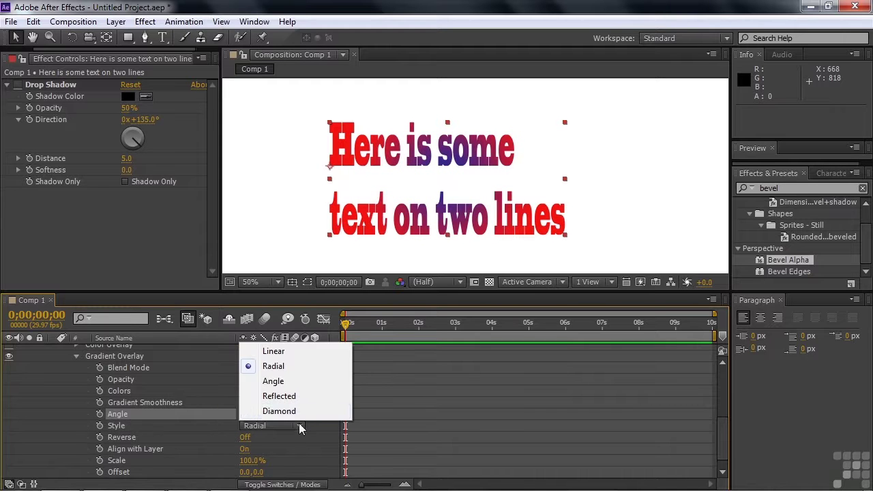
{"action": "left_click", "coordinate": [293, 397]}
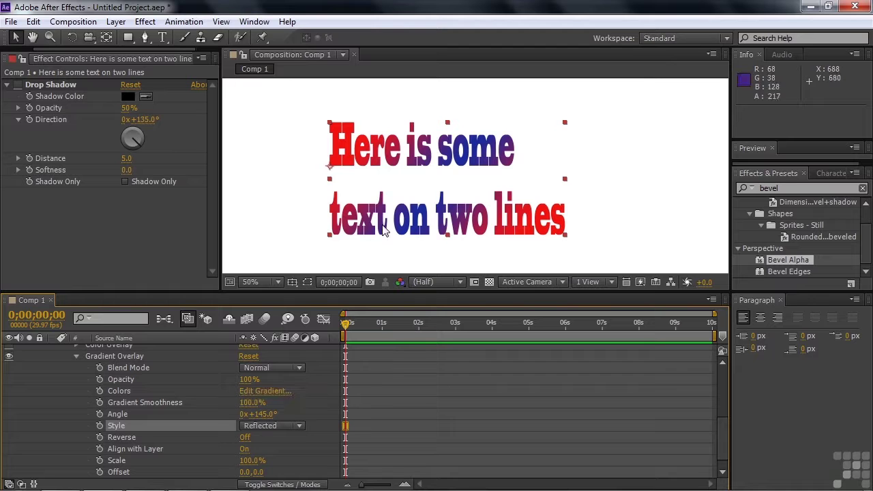
{"action": "left_click_drag", "start_coordinate": [262, 414], "coordinate": [245, 414]}
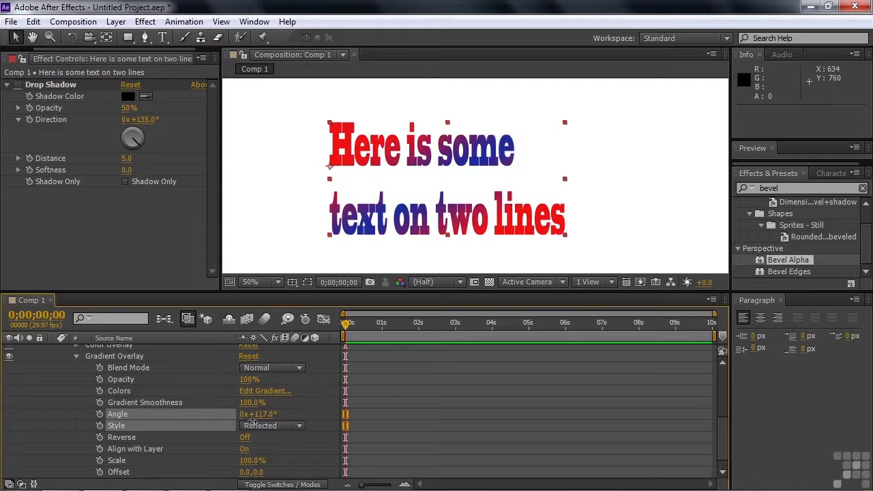
Collapse and turn off Gradient Overlay so the text is plain blue, then expand Stroke.
{"action": "left_click", "coordinate": [77, 356]}
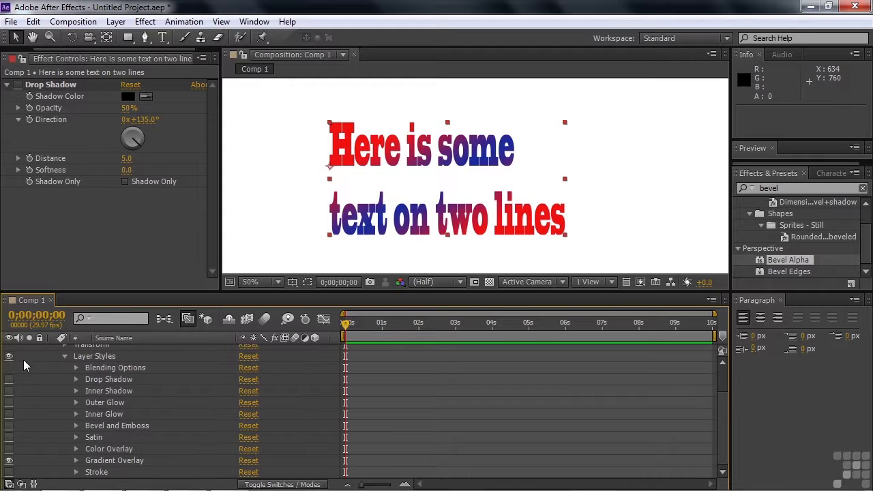
{"action": "left_click", "coordinate": [9, 460]}
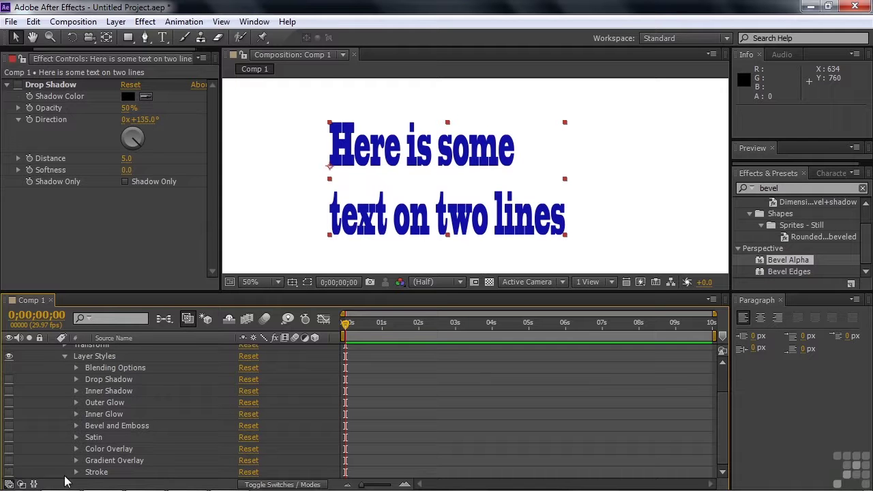
{"action": "left_click", "coordinate": [77, 472]}
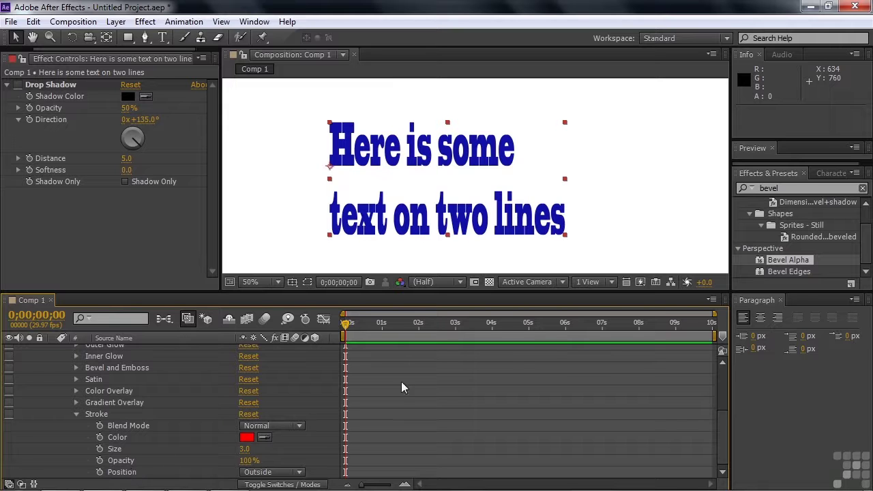
Try a pink character stroke colour on the text in the Character panel.
{"action": "left_click", "coordinate": [831, 175]}
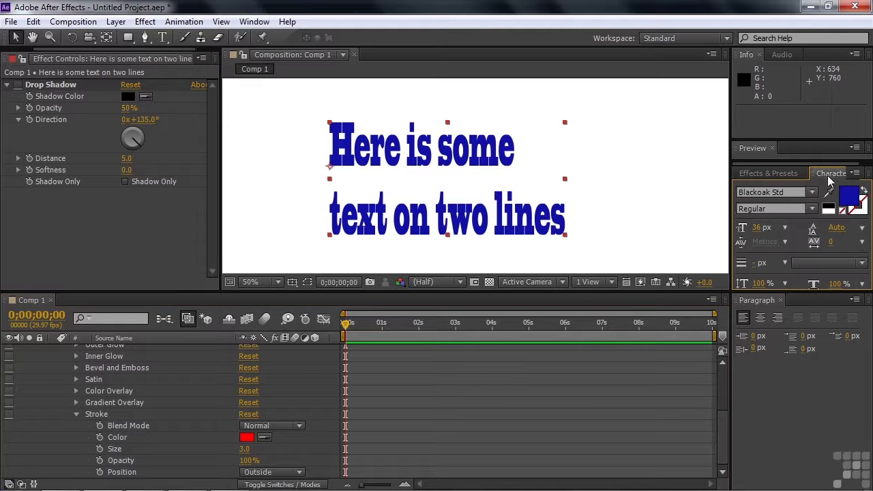
{"action": "left_click", "coordinate": [865, 206]}
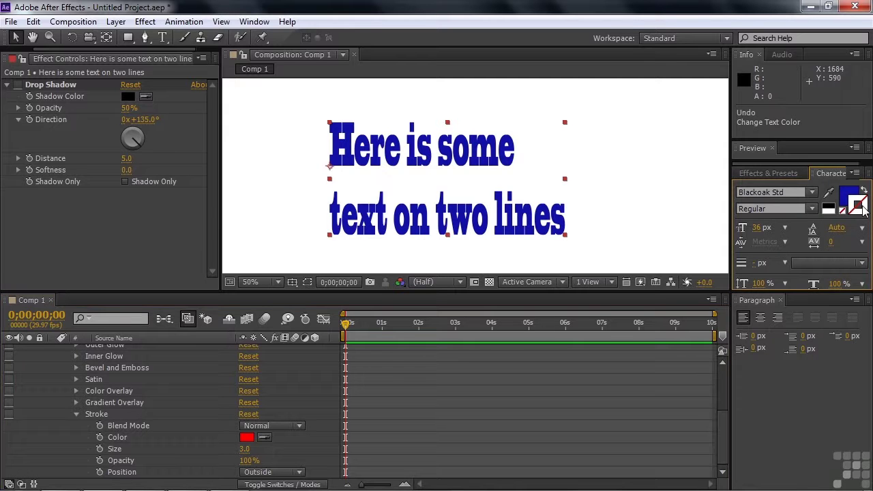
{"action": "left_click", "coordinate": [858, 204]}
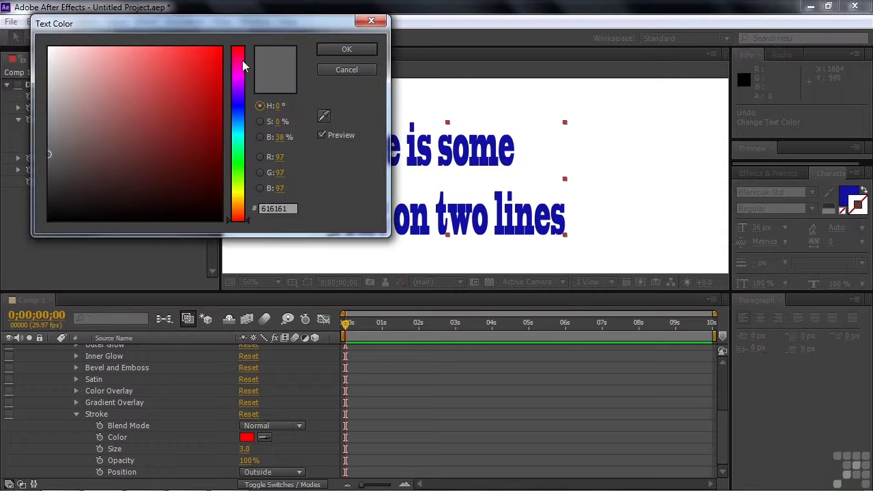
{"action": "left_click", "coordinate": [238, 59]}
{"action": "left_click", "coordinate": [204, 70]}
{"action": "left_click", "coordinate": [364, 52]}
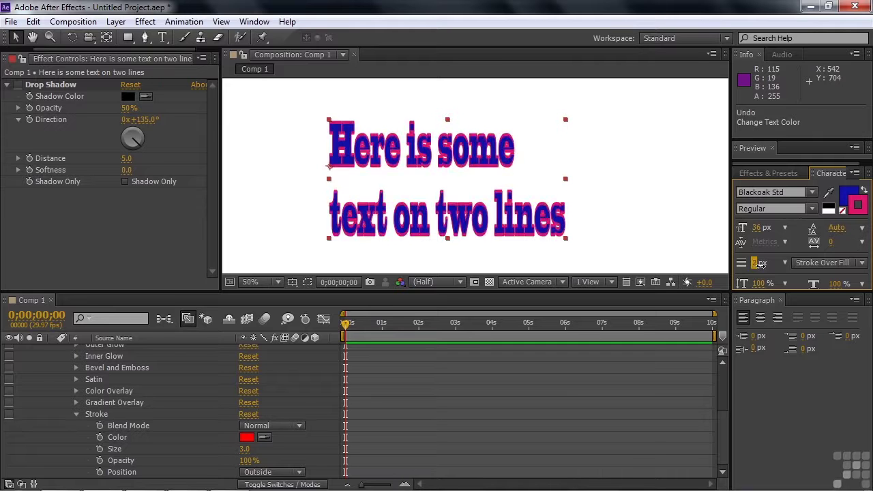
Reduce the character stroke width to zero and set No Stroke Color.
{"action": "left_click_drag", "start_coordinate": [765, 266], "coordinate": [754, 265]}
{"action": "left_click", "coordinate": [863, 262]}
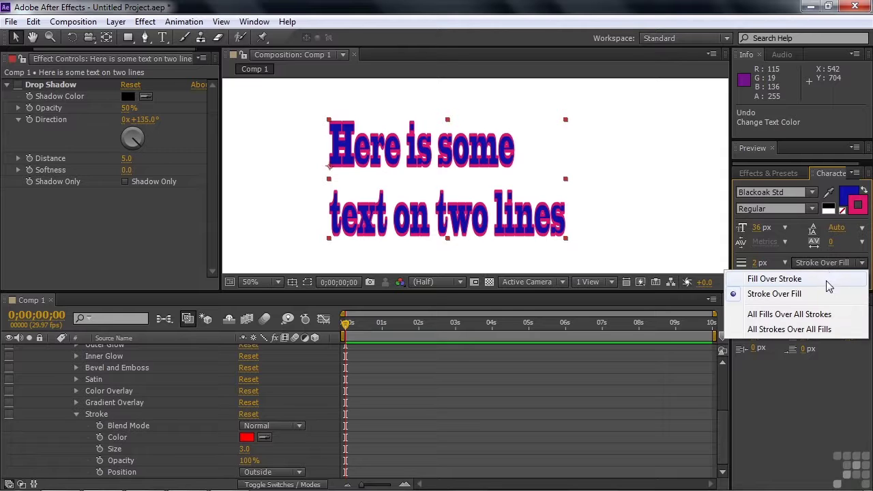
{"action": "left_click", "coordinate": [782, 259]}
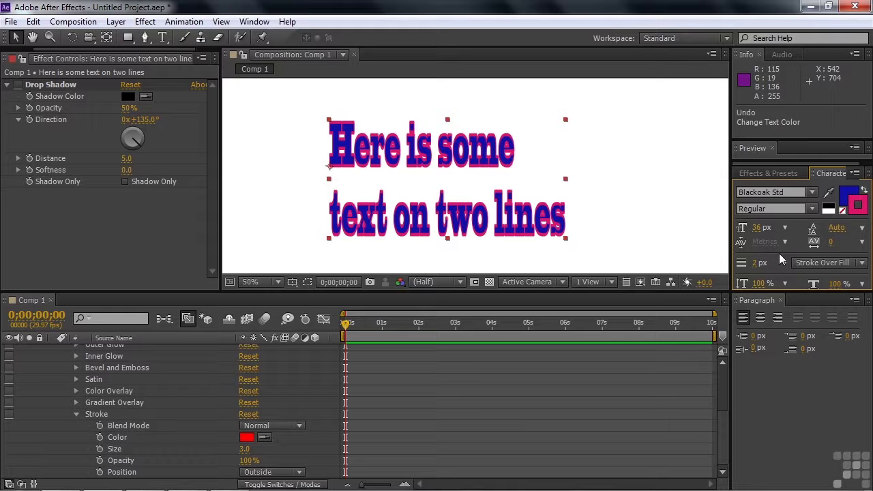
{"action": "left_click", "coordinate": [843, 211]}
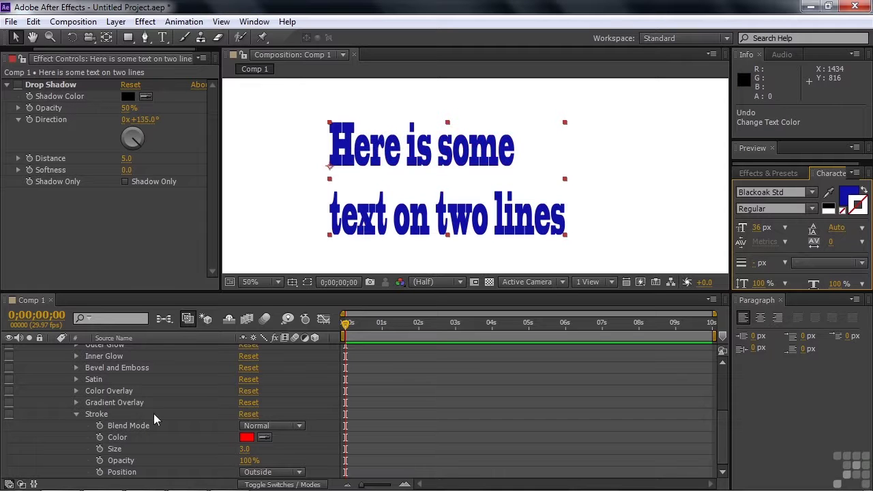
Enable the red Stroke style at 85% opacity, trying Inside and Center positions.
{"action": "left_click", "coordinate": [8, 415]}
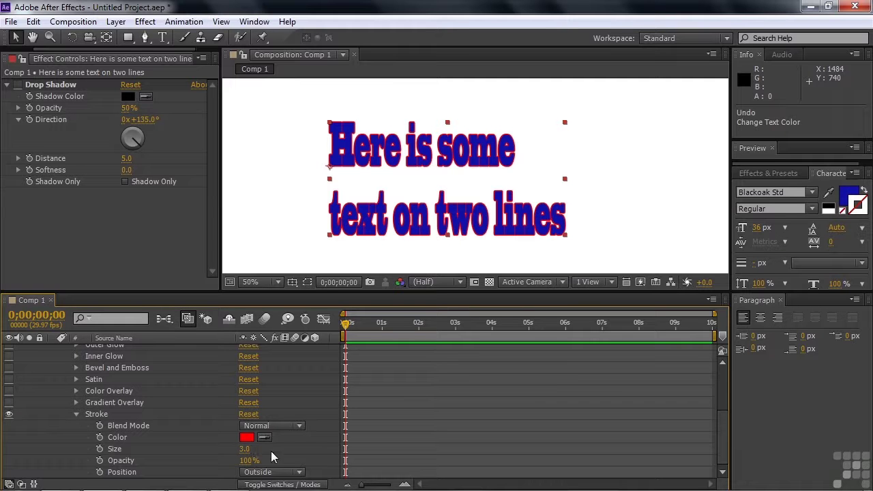
{"action": "mouse_move", "coordinate": [247, 466]}
{"action": "left_mouse_down"}
{"action": "mouse_move", "coordinate": [208, 465]}
{"action": "mouse_move", "coordinate": [263, 468]}
{"action": "left_mouse_up"}
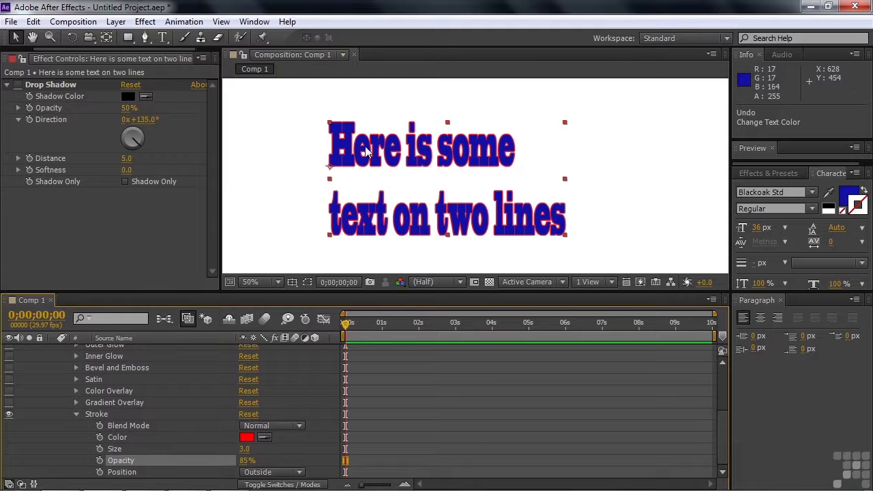
{"action": "left_click", "coordinate": [300, 472]}
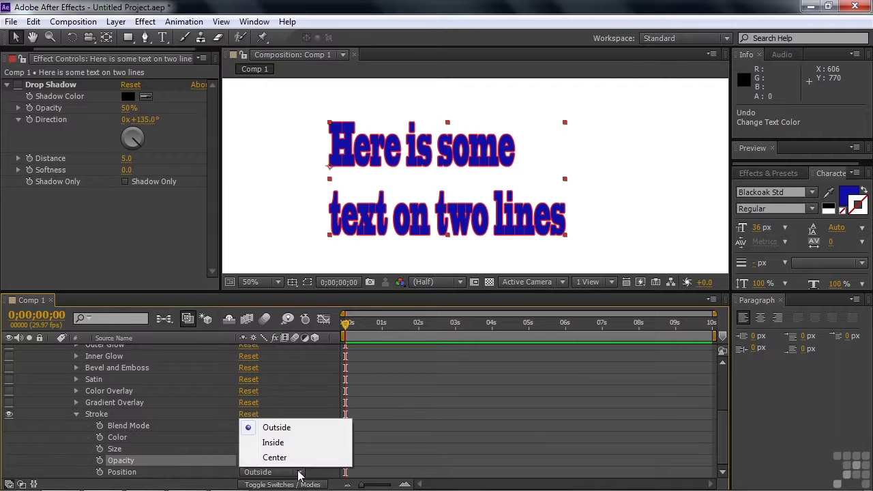
{"action": "left_click", "coordinate": [285, 443]}
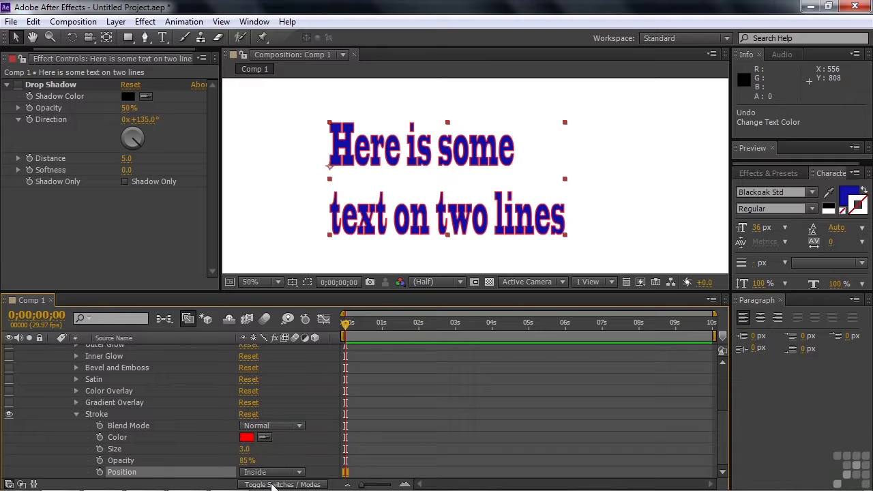
{"action": "left_click", "coordinate": [299, 472]}
{"action": "left_click", "coordinate": [279, 459]}
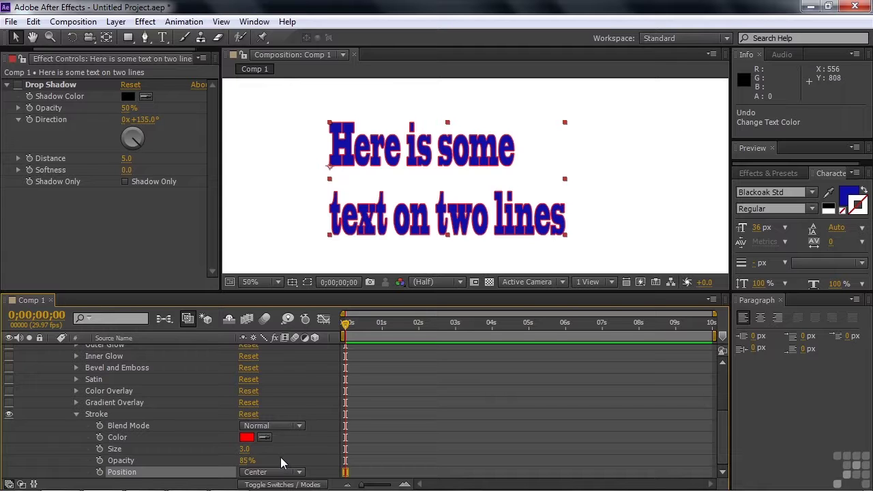
Set the stroke position to Outside and its blend mode to Multiply.
{"action": "left_click", "coordinate": [300, 473]}
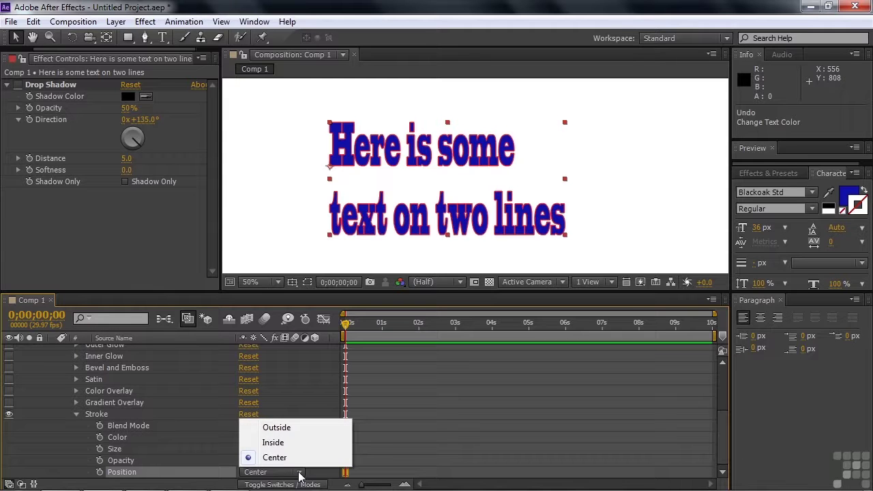
{"action": "left_click", "coordinate": [287, 429]}
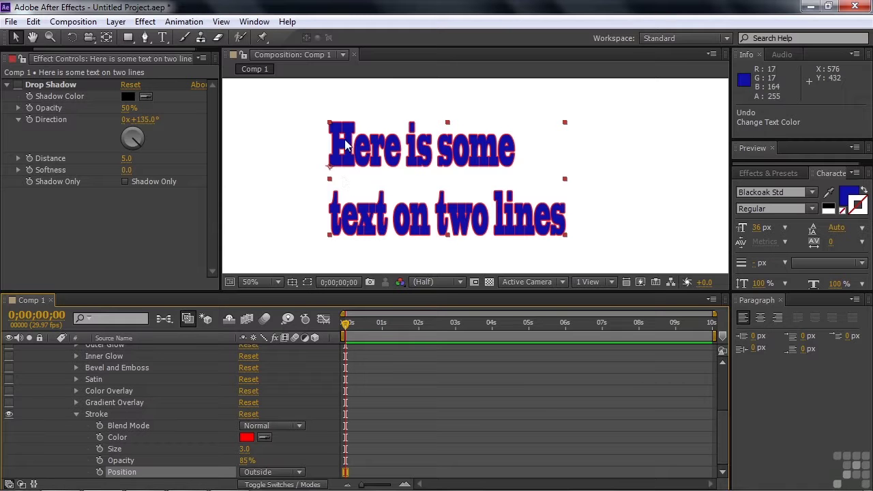
{"action": "left_click", "coordinate": [298, 425]}
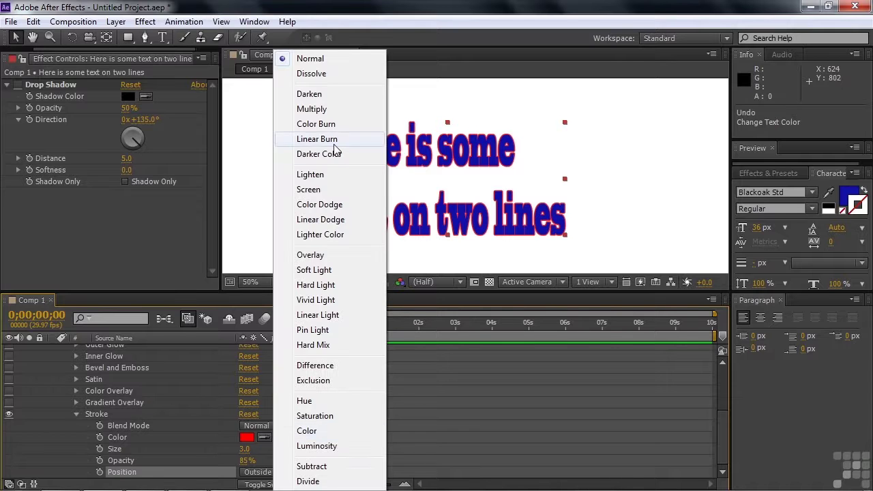
{"action": "left_click", "coordinate": [312, 109]}
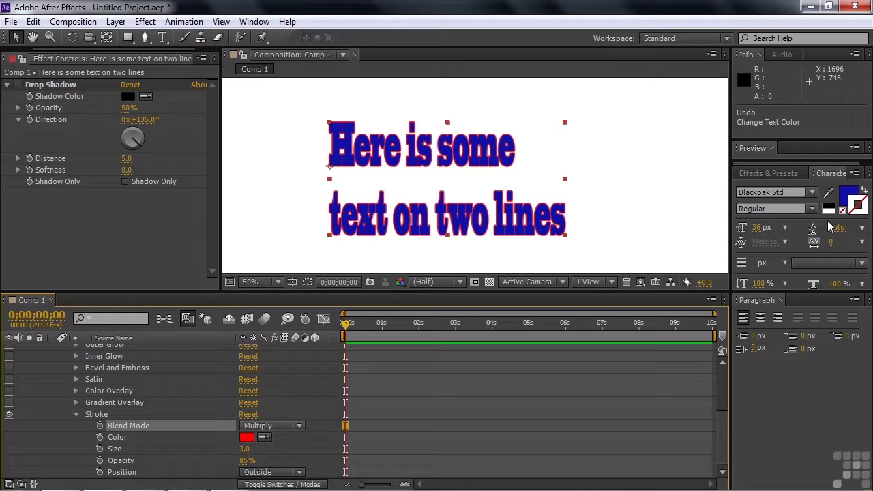
Collapse the Stroke layer style's properties in the timeline.
{"action": "left_click", "coordinate": [76, 415]}
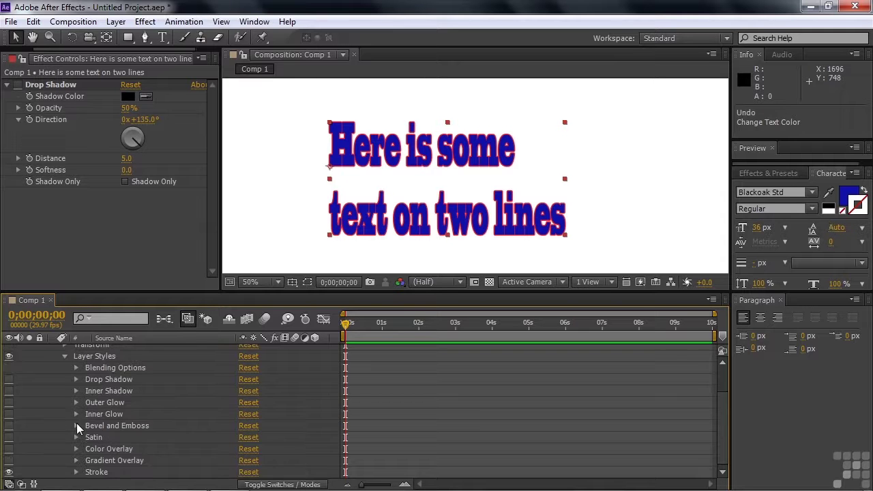